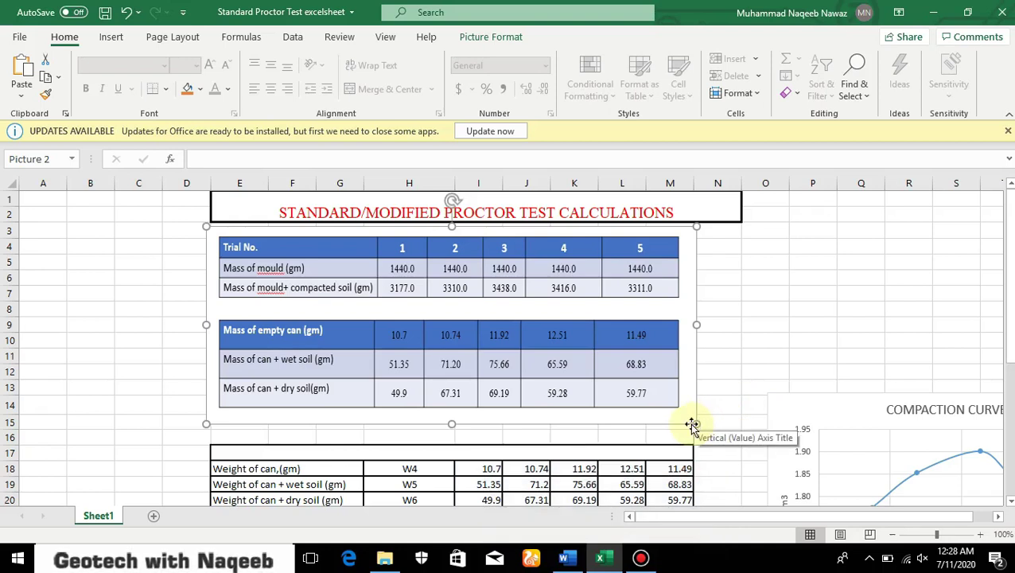
Step: Move the trial data picture down to uncover the Height of mold row and inspect its centimetre conversion formula in I5
left_click(827, 299)
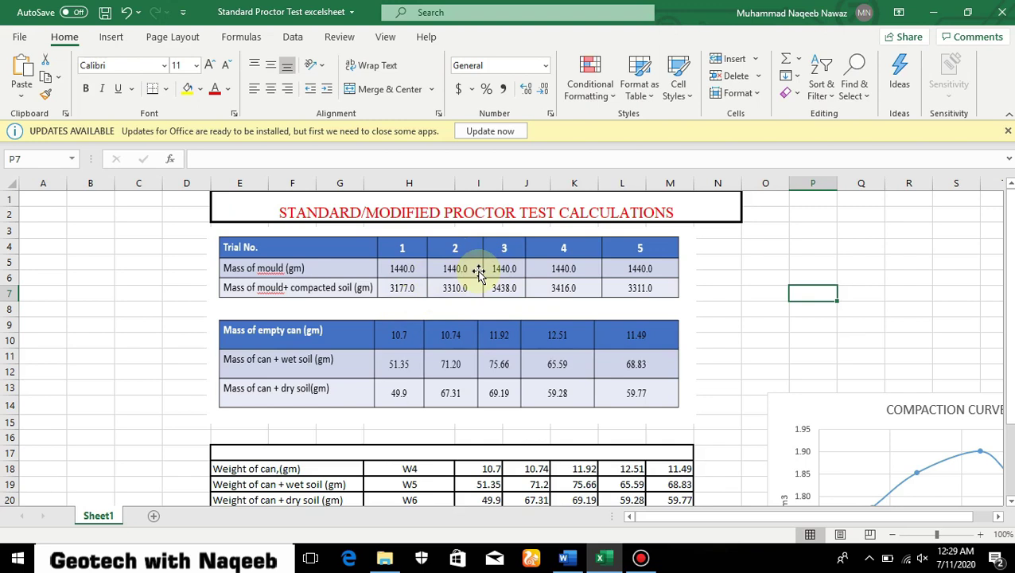
left_click_drag(469, 263, 460, 294)
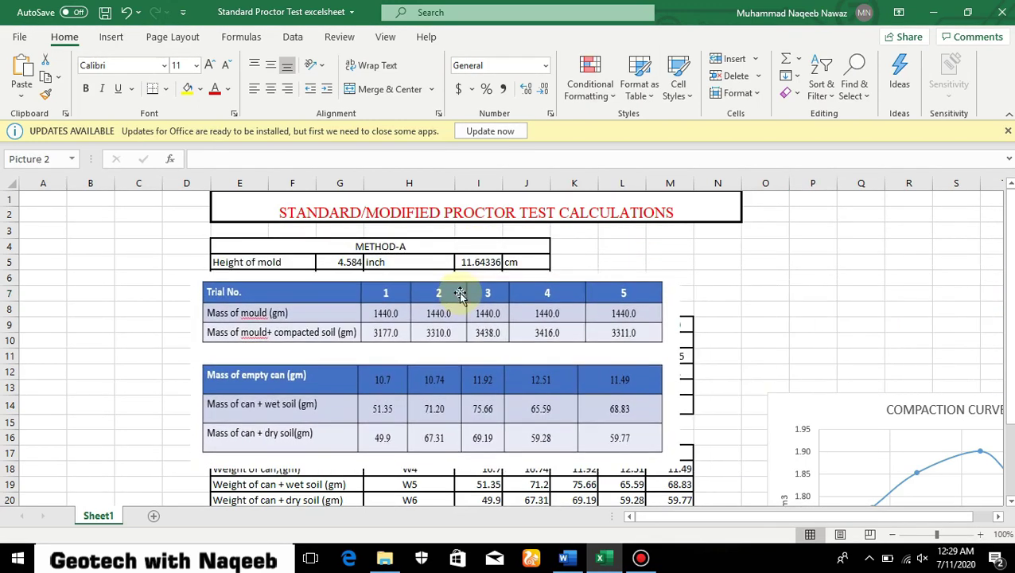
left_click(622, 259)
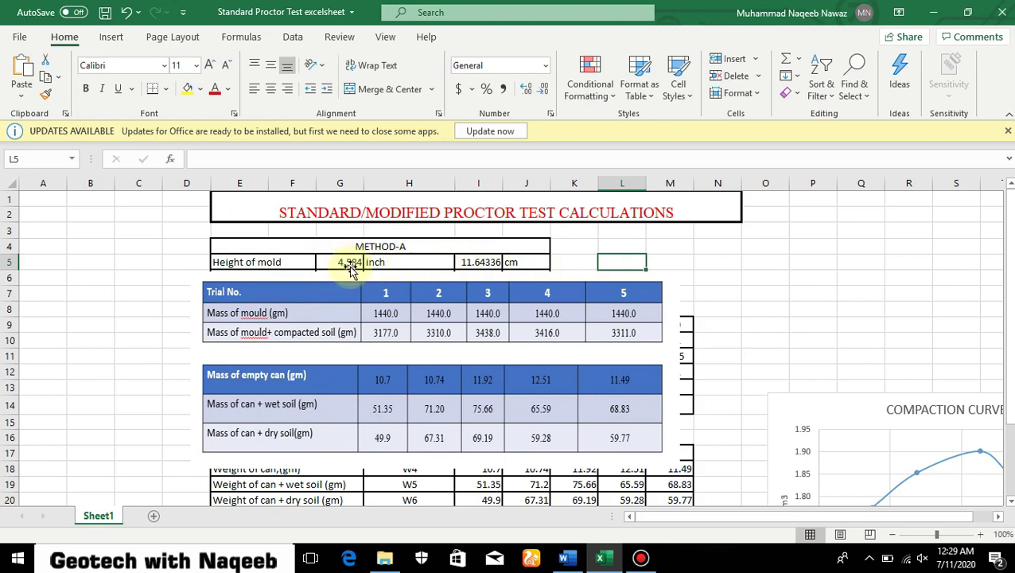
left_click(487, 261)
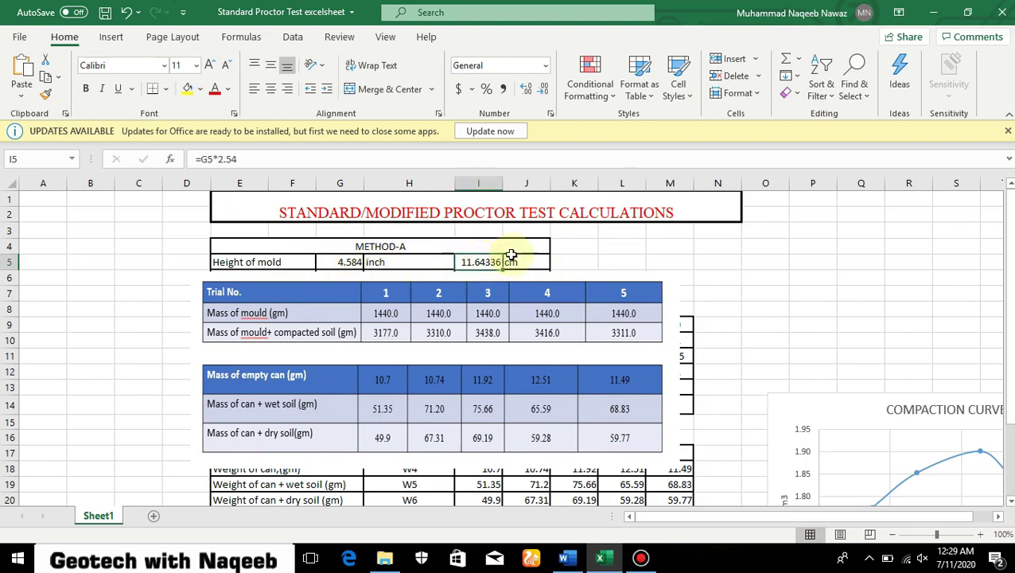
Step: Dismiss the Office update notice and move the trial data picture down to uncover the Dia of Mold row
left_click(1008, 133)
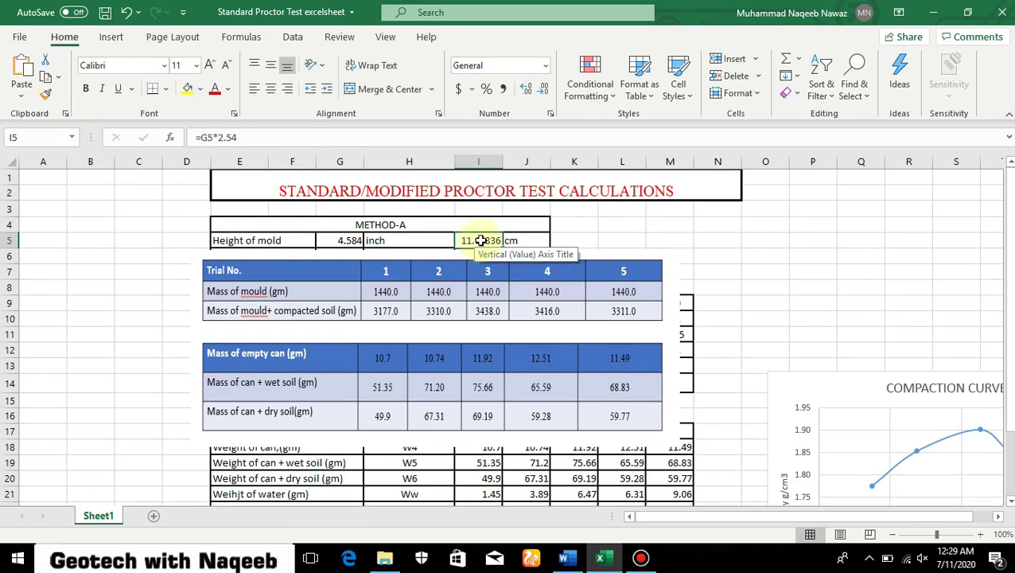
left_click_drag(467, 256, 460, 273)
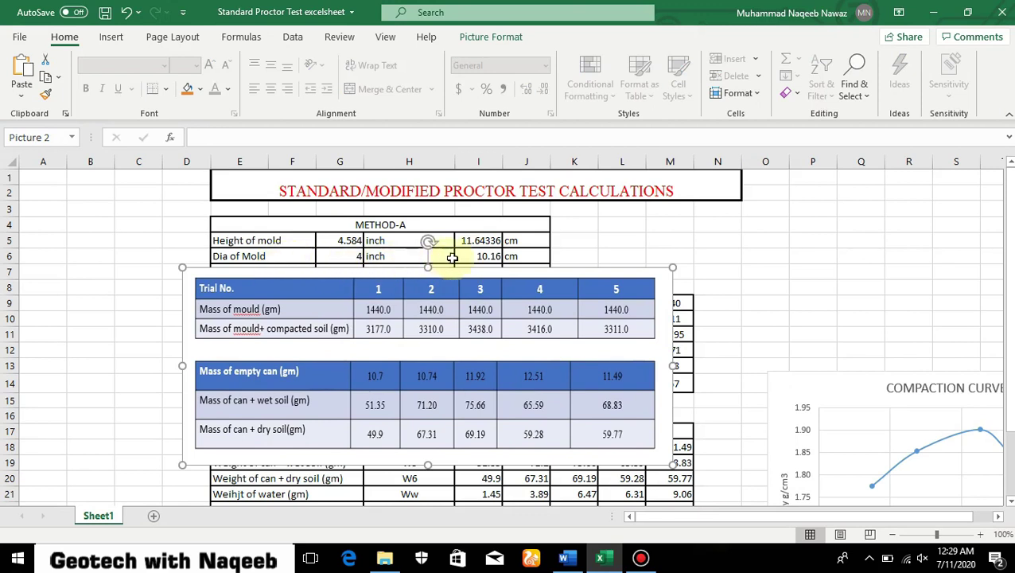
left_click(583, 246)
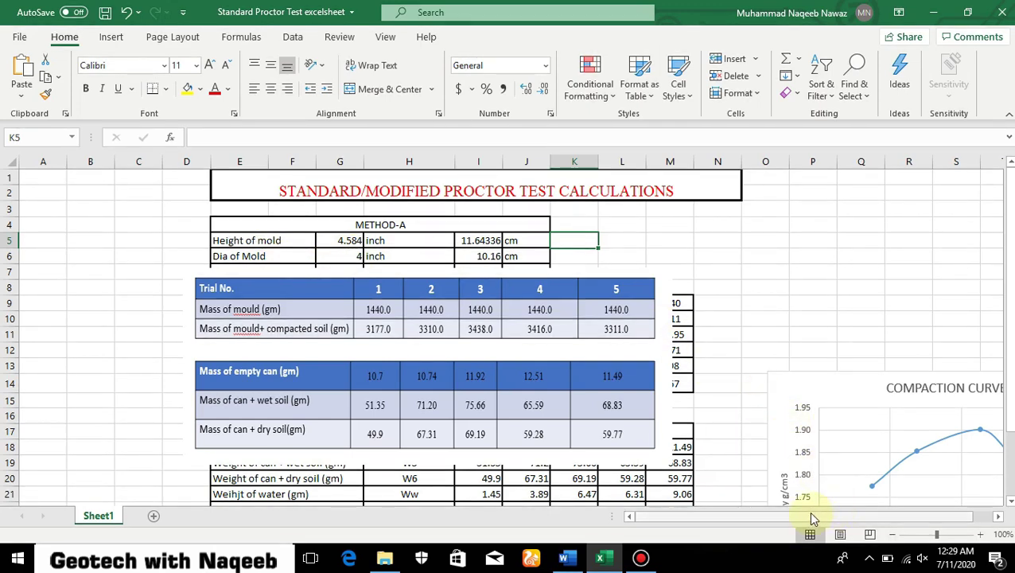
left_click_drag(808, 515, 915, 513)
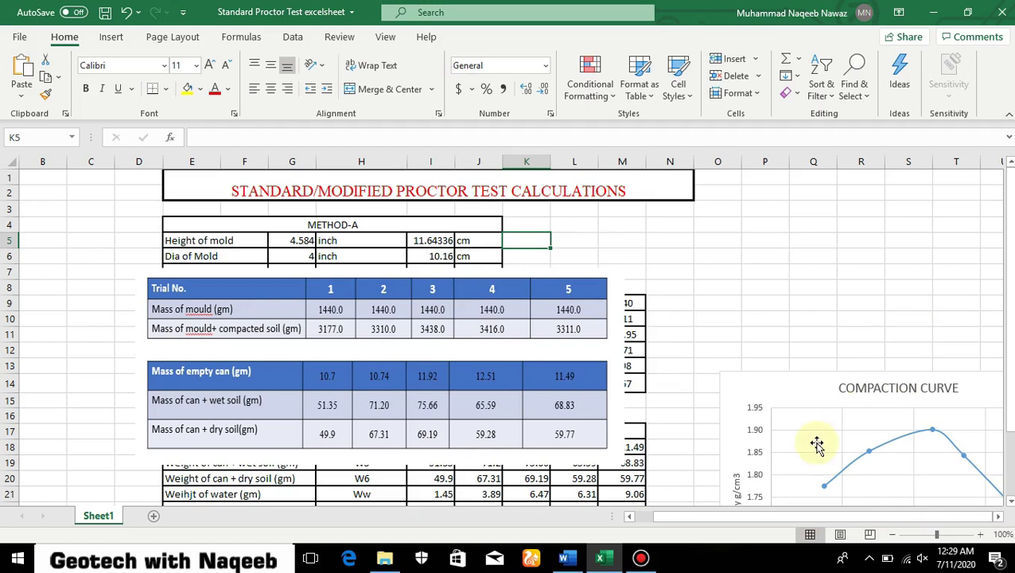
left_click(783, 338)
left_click(832, 515)
scroll(862, 370, "down", 3)
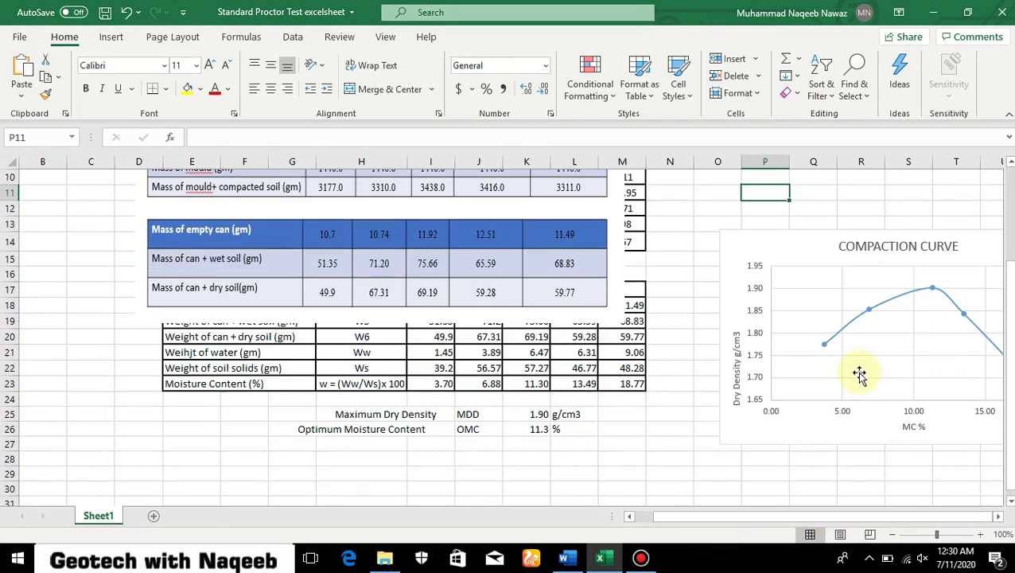
left_click(770, 517)
left_click_drag(770, 518, 566, 512)
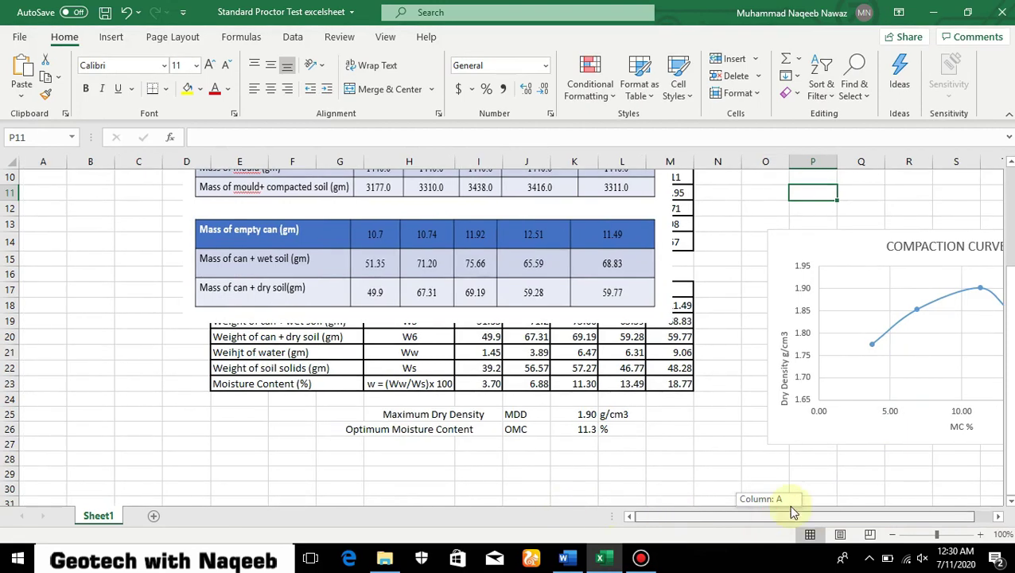
left_click_drag(793, 511, 799, 513)
left_click(804, 441)
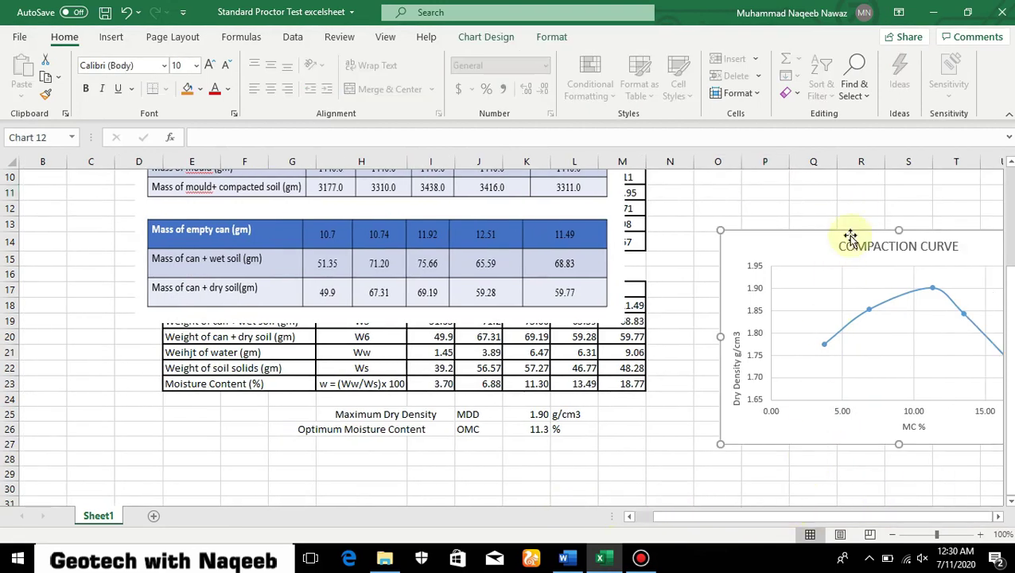
Step: Examine the Method A column of the ASTM D-698 and D-1557 test specifications table beyond the compaction curve chart
left_click(857, 201)
key("Right")
key("Right")
key("Right")
key("Right")
key("Right")
key("Right")
key("Right")
key("Right")
key("Right")
key("Right")
key("Right")
key("Right")
key("Right")
key("Right")
key("Right")
key("Right")
key("Up")
key("Up")
key("Up")
key("Up")
key("Up")
key("Up")
key("Up")
key("Up")
key("Up")
key("Up")
key("Up")
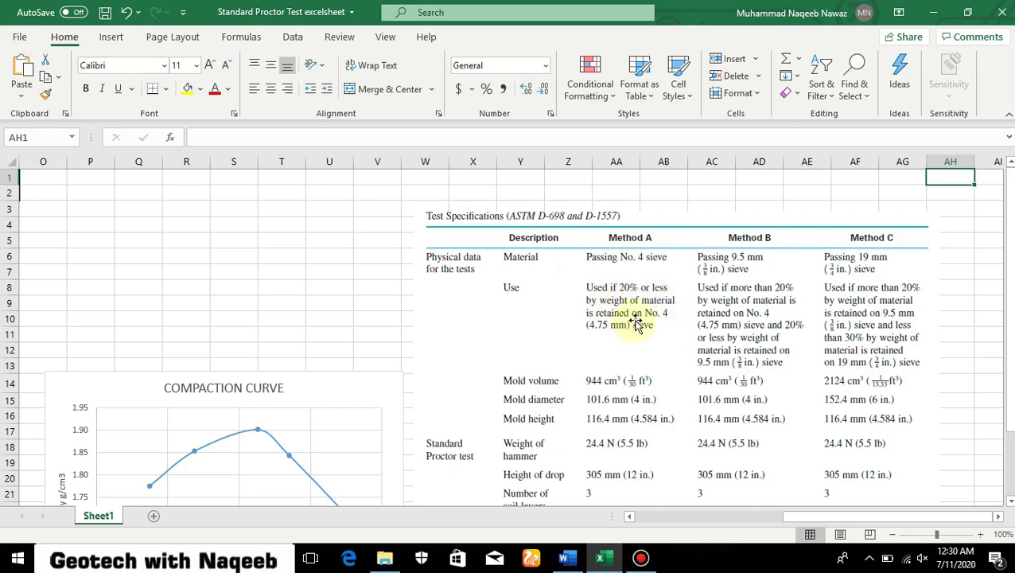
scroll(636, 323, "down", 2)
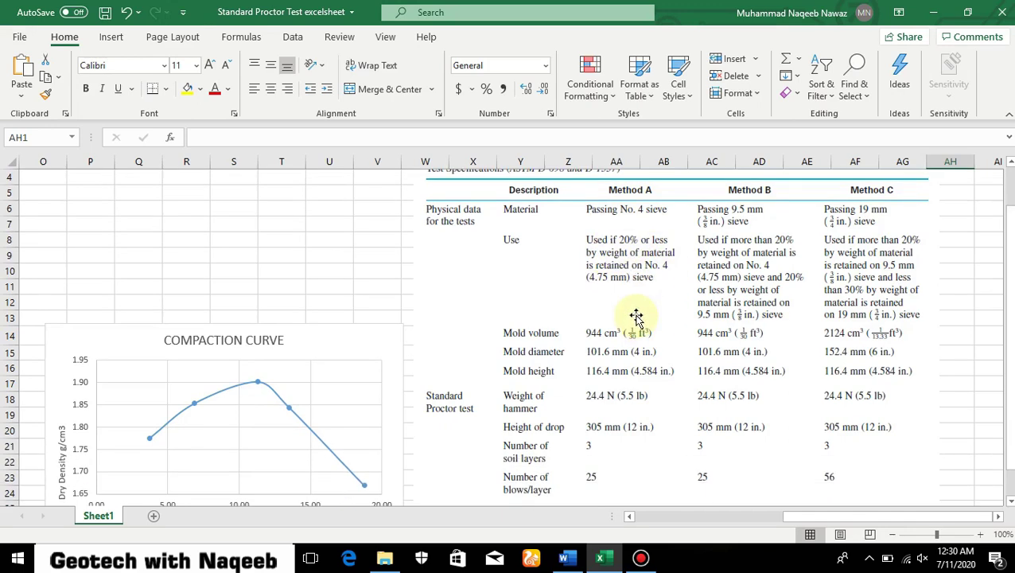
scroll(636, 318, "down", 1)
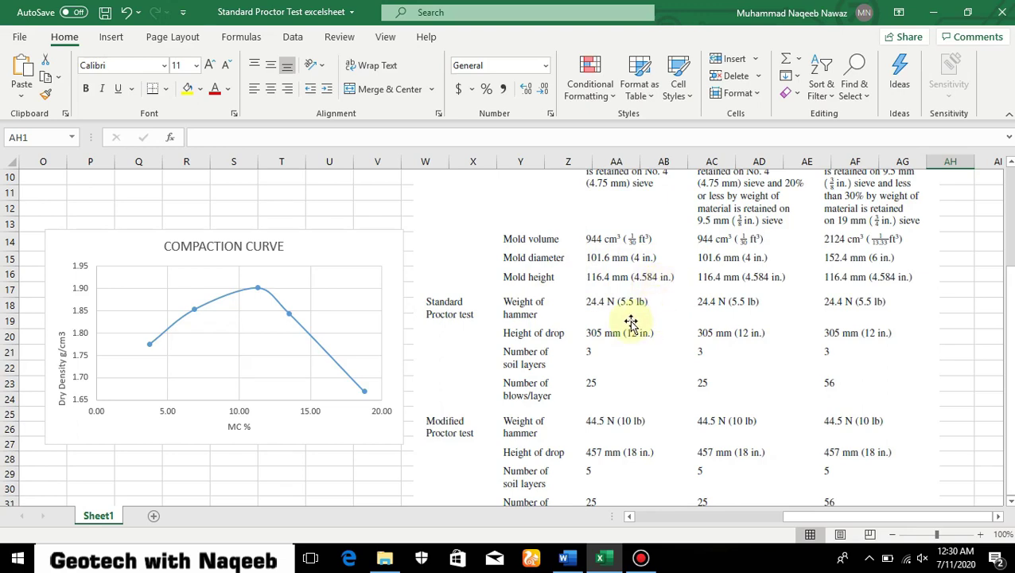
scroll(633, 321, "down", 1)
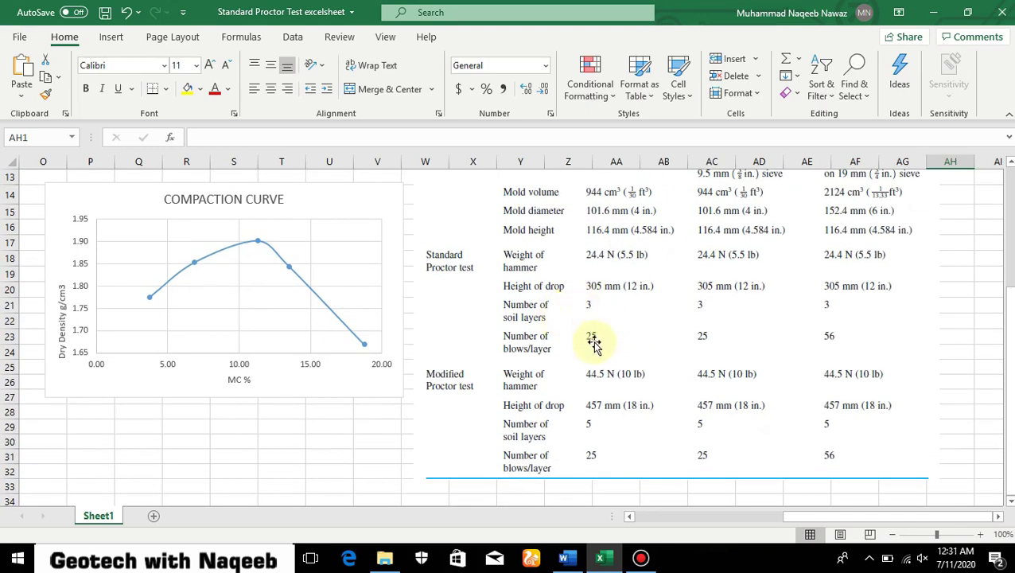
scroll(596, 340, "down", 1)
Step: Examine the Method B and Method C specifications for material, mold, hammer, soil layers and blows per layer
scroll(603, 291, "up", 5)
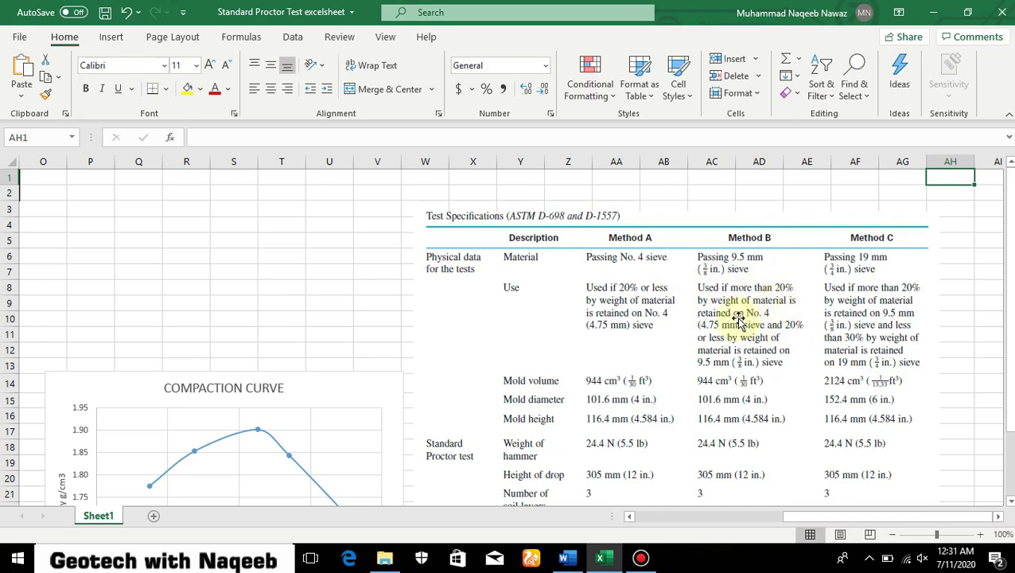
scroll(740, 327, "down", 2)
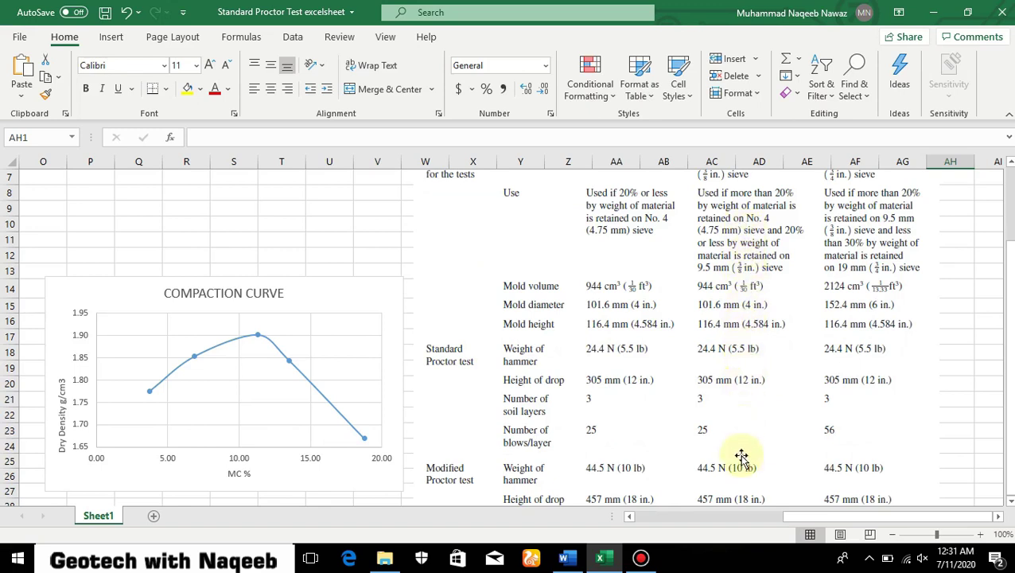
scroll(740, 455, "up", 2)
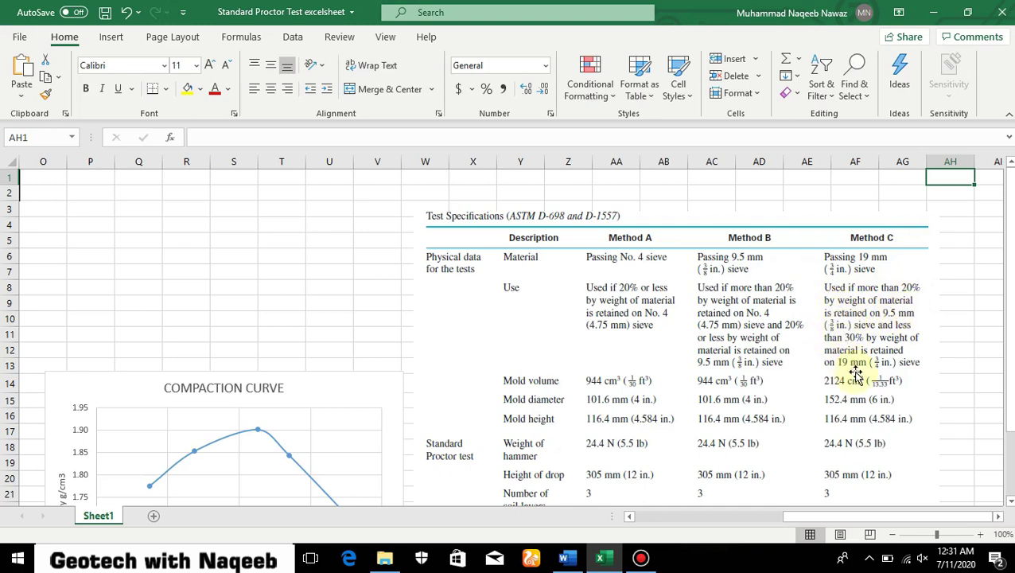
scroll(867, 366, "down", 1)
scroll(888, 353, "down", 1)
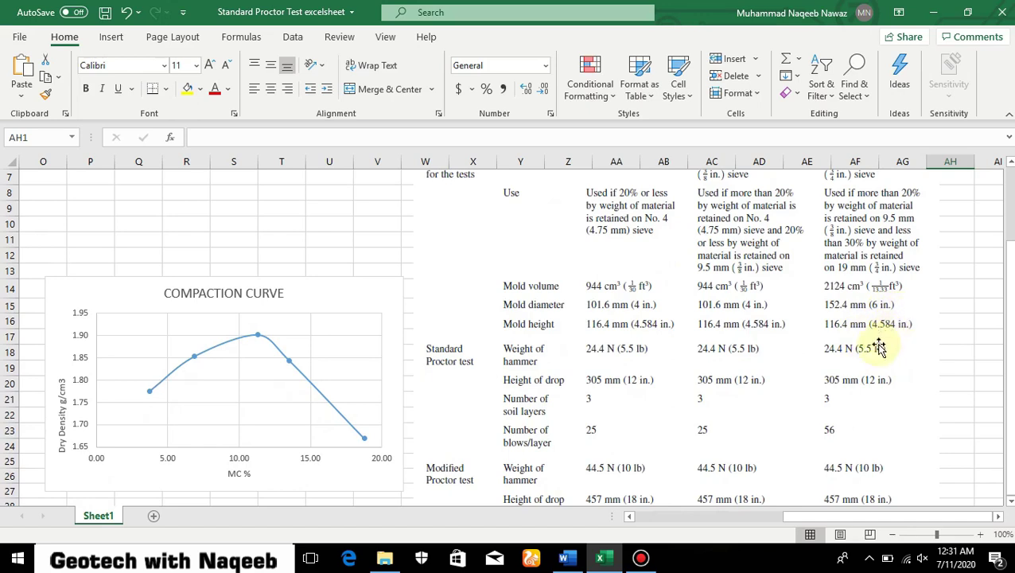
scroll(868, 363, "down", 2)
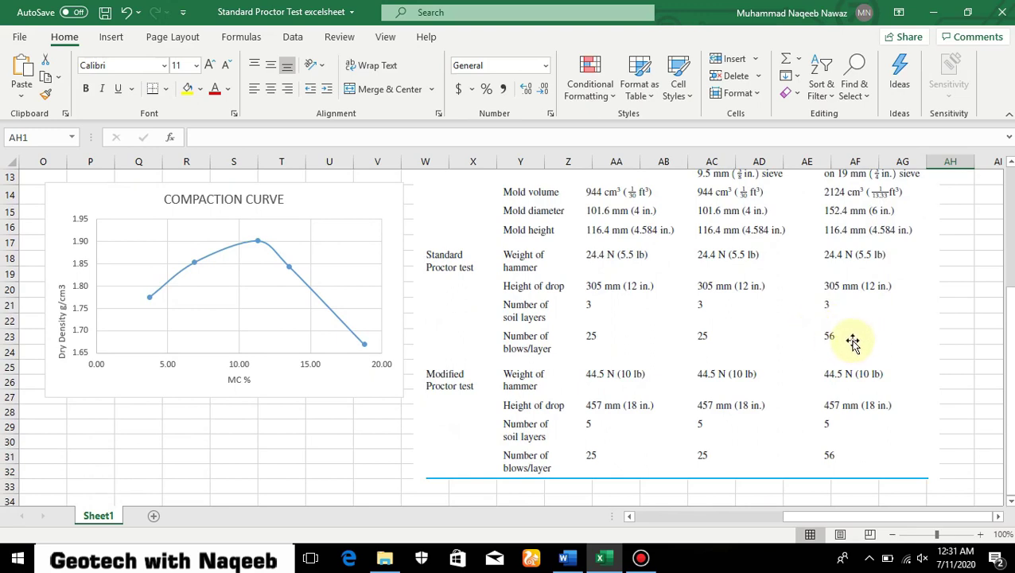
scroll(845, 295, "up", 4)
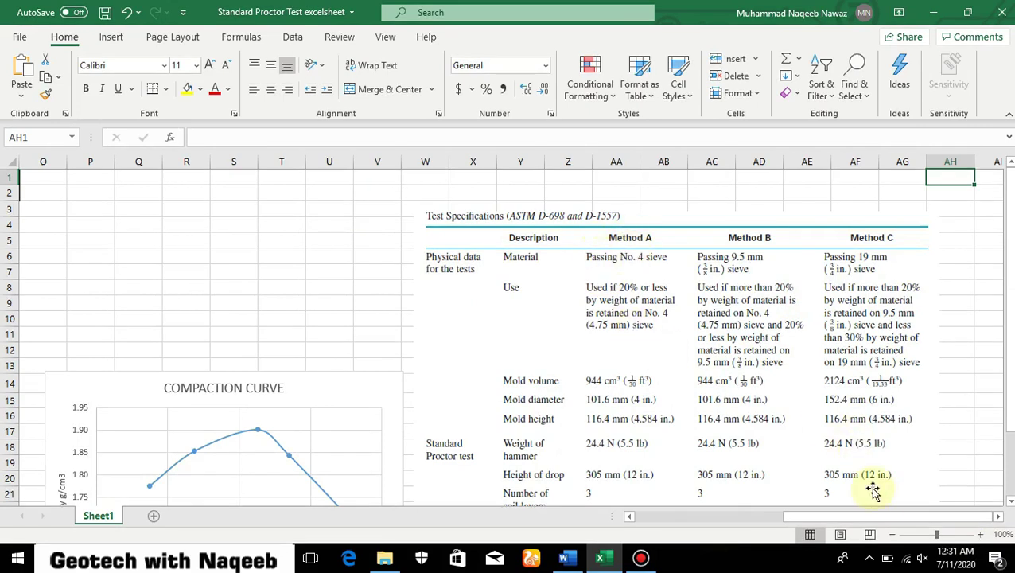
Step: Return to the Method-A calculations and move the trial data picture down to uncover the Volume and Mass of Mold rows
left_click_drag(890, 515, 689, 522)
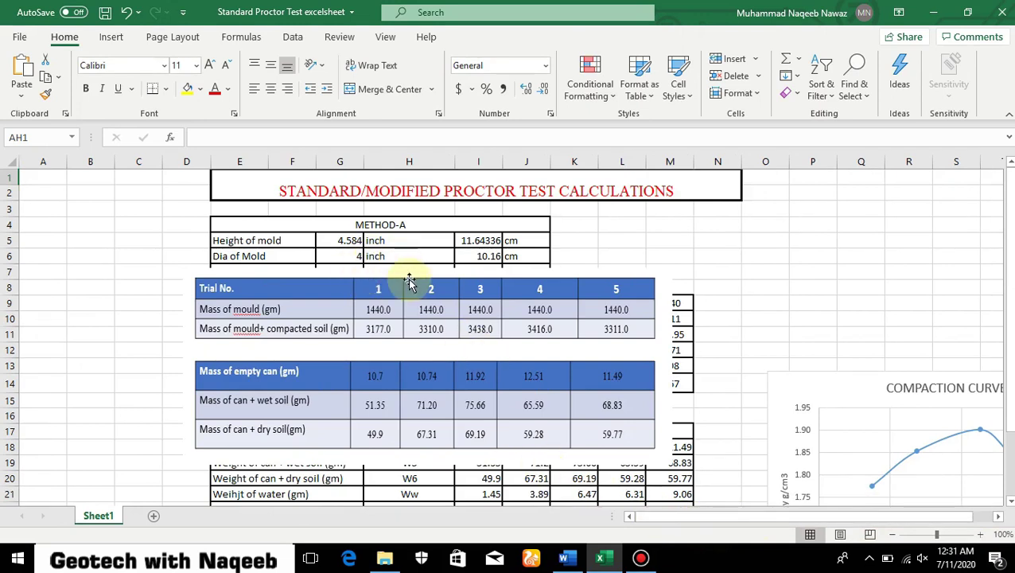
left_click_drag(409, 283, 429, 328)
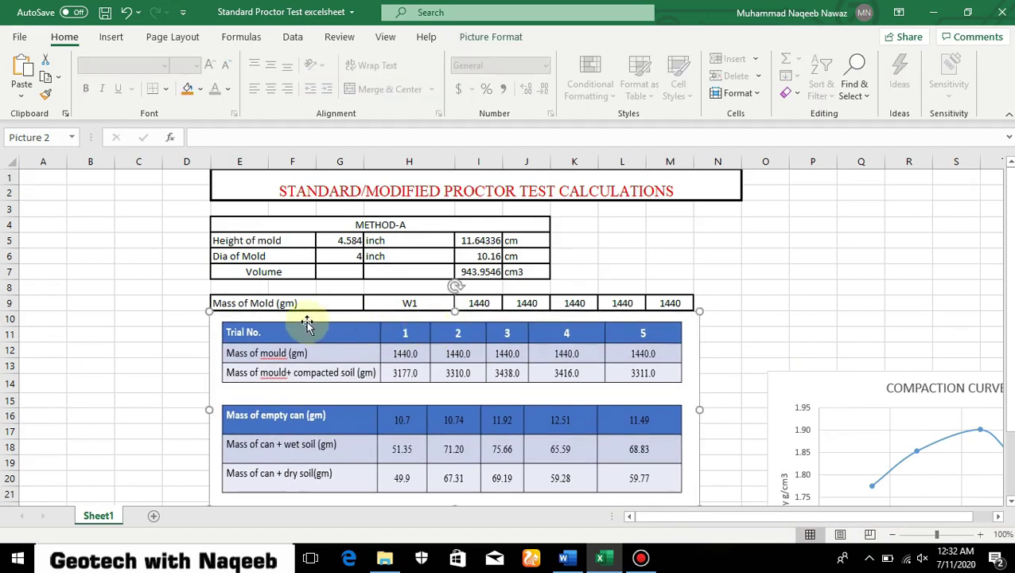
left_click(719, 286)
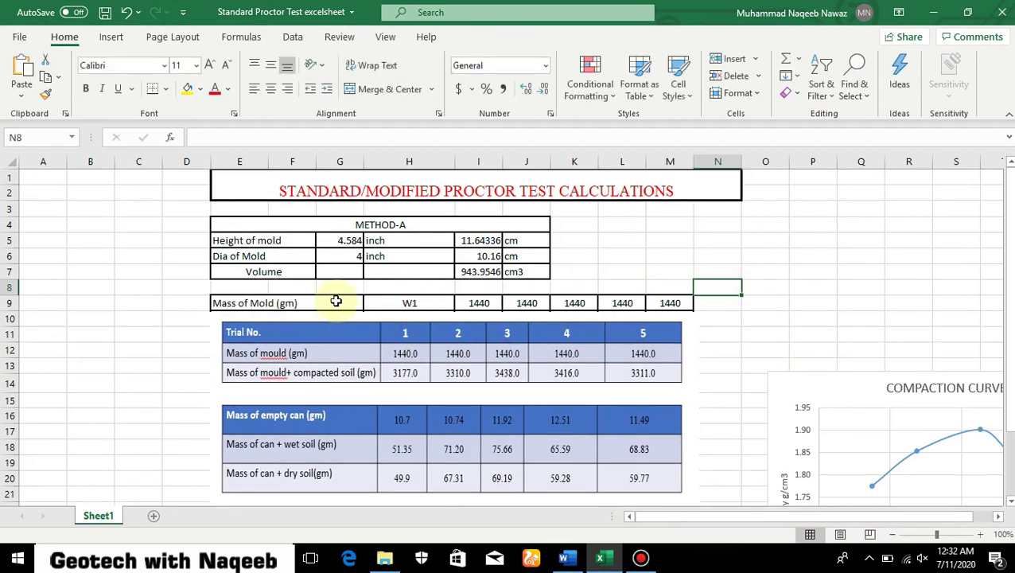
Step: Move the trial data picture below row 10 to uncover the Mass of mold + compacted soil row
mouse_move(432, 326)
left_mouse_down()
mouse_move(478, 348)
mouse_move(439, 322)
left_mouse_up()
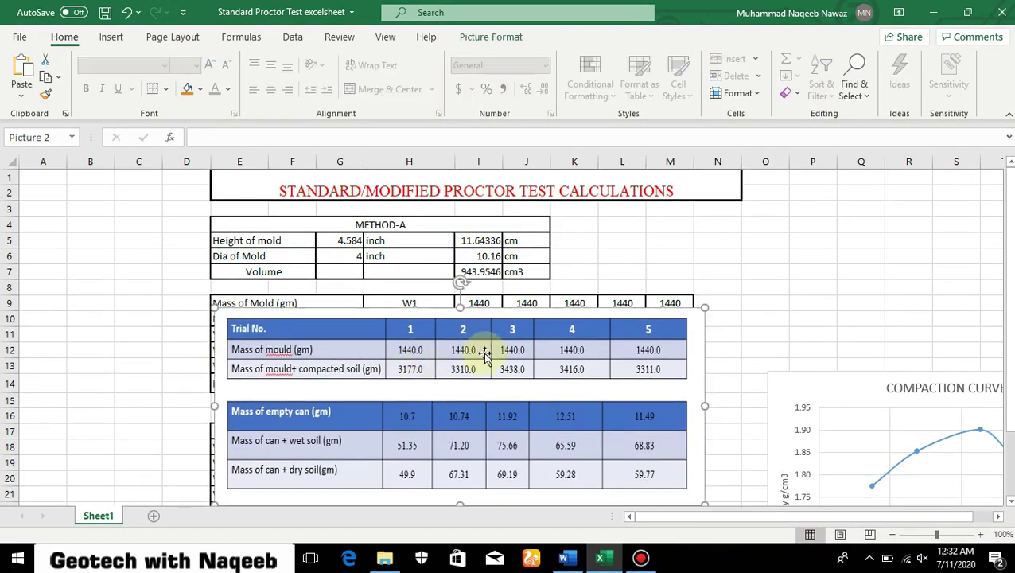
left_click_drag(541, 317, 536, 341)
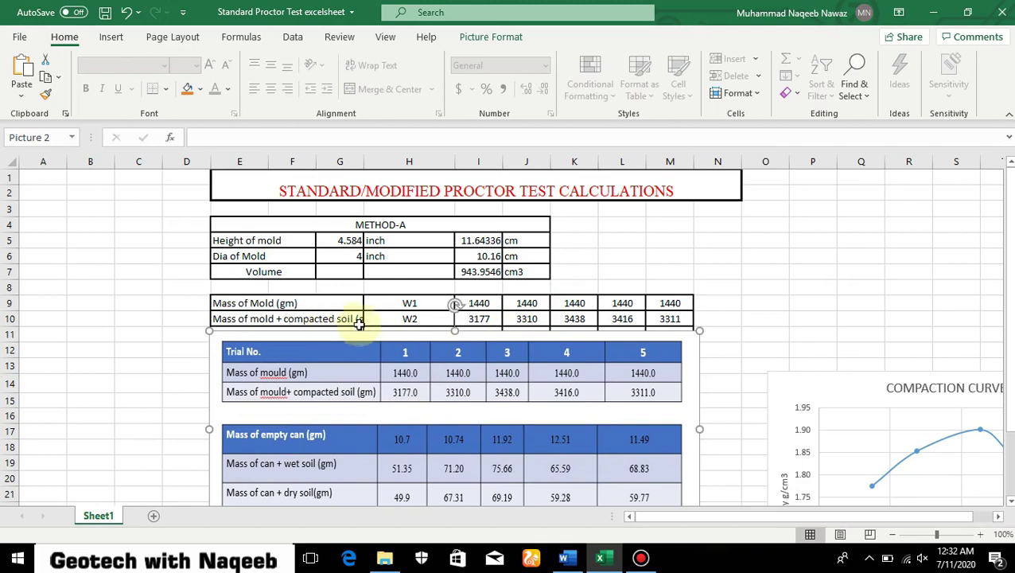
left_click(756, 318)
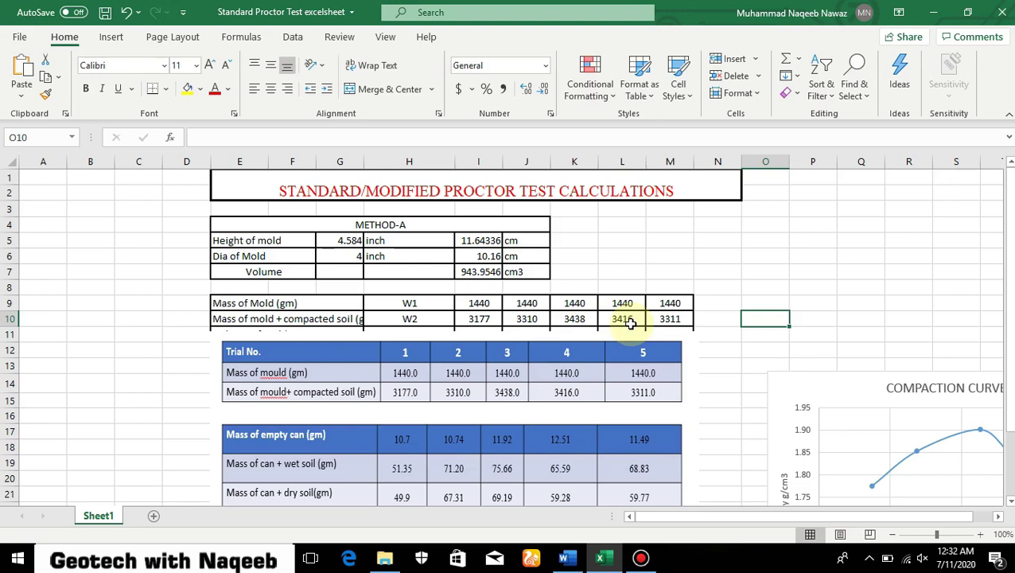
Step: Move the trial data picture below row 11 to uncover Volume of Mold, and inspect the volume formulas in I11 and I7
left_click(594, 339)
left_click_drag(595, 339, 585, 353)
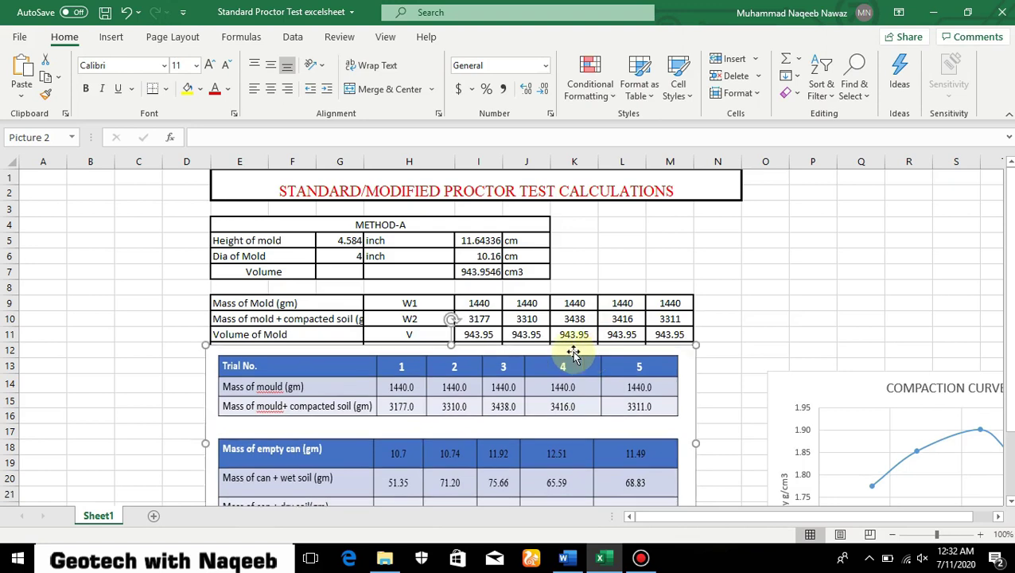
left_click(423, 335)
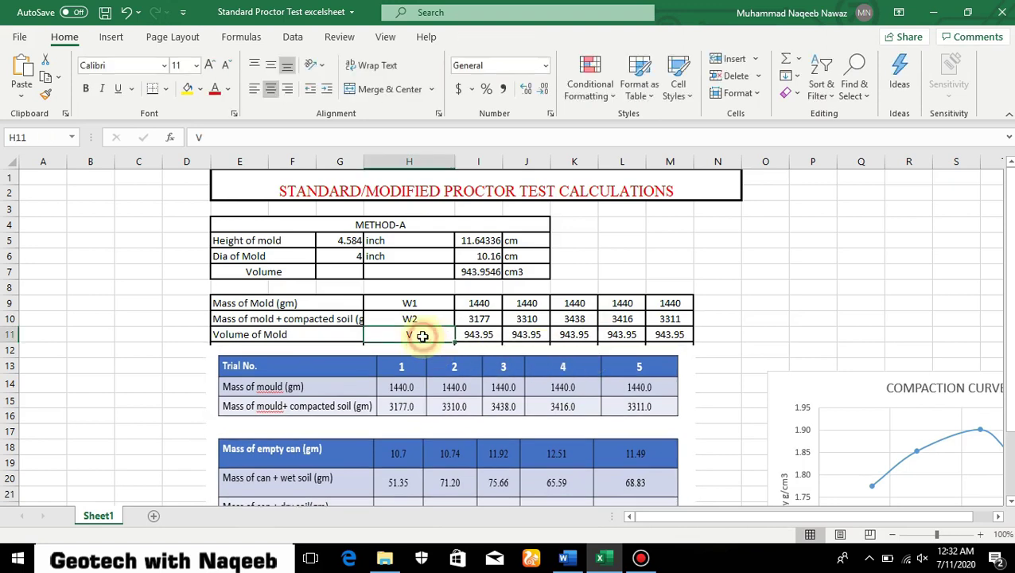
left_click(481, 334)
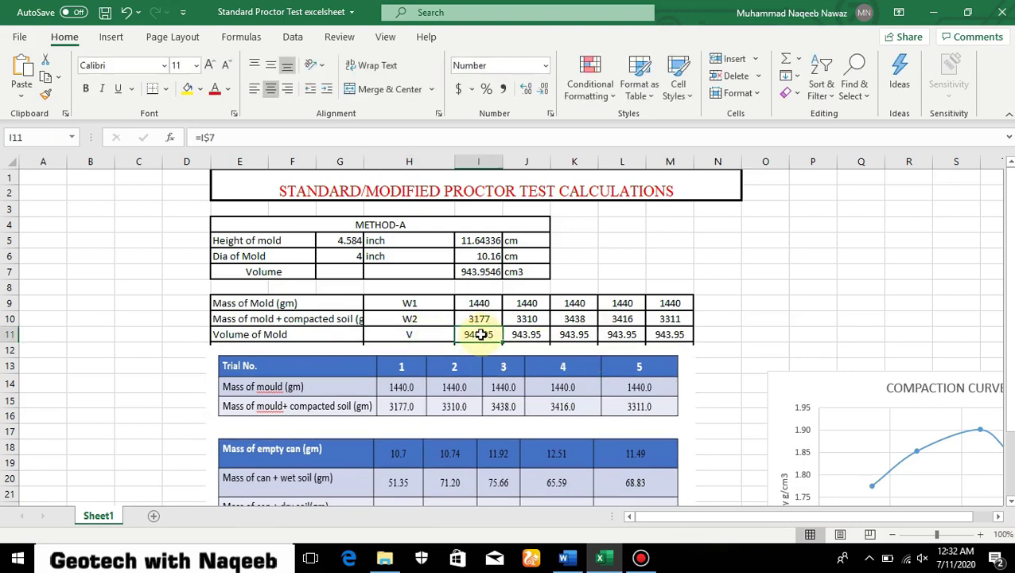
left_click(469, 273)
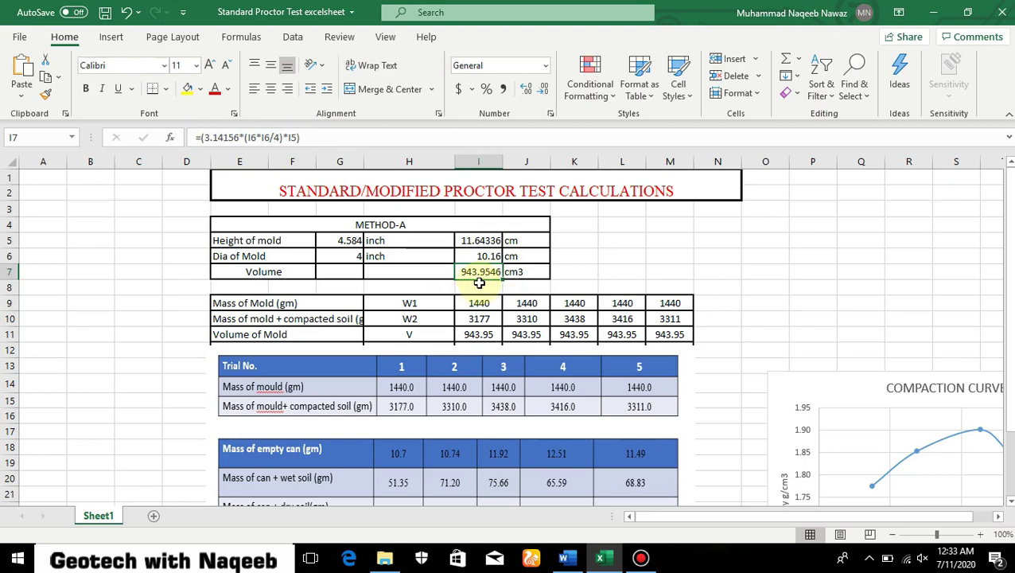
Step: Move the trial data picture down in stages to uncover the Weight of wet compacted soil and Wet Unit weight rows
left_click_drag(488, 363, 491, 375)
scroll(490, 376, "down", 1)
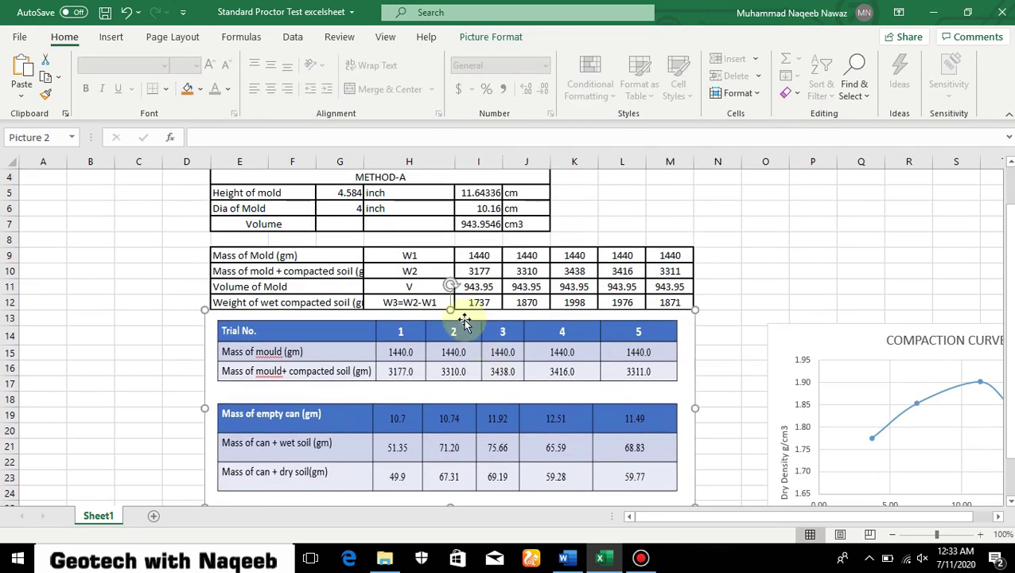
left_click(765, 271)
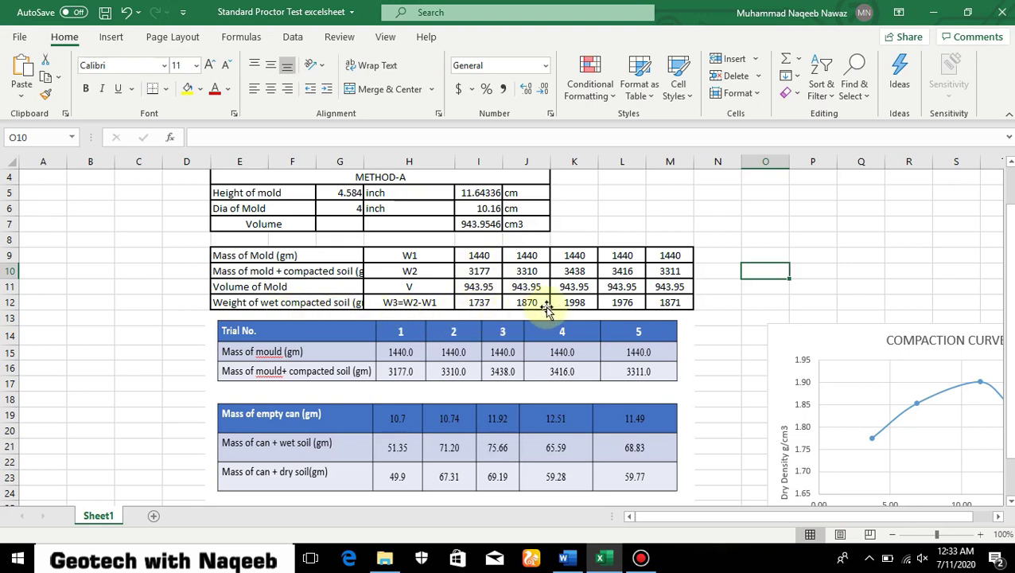
left_click_drag(499, 323, 501, 346)
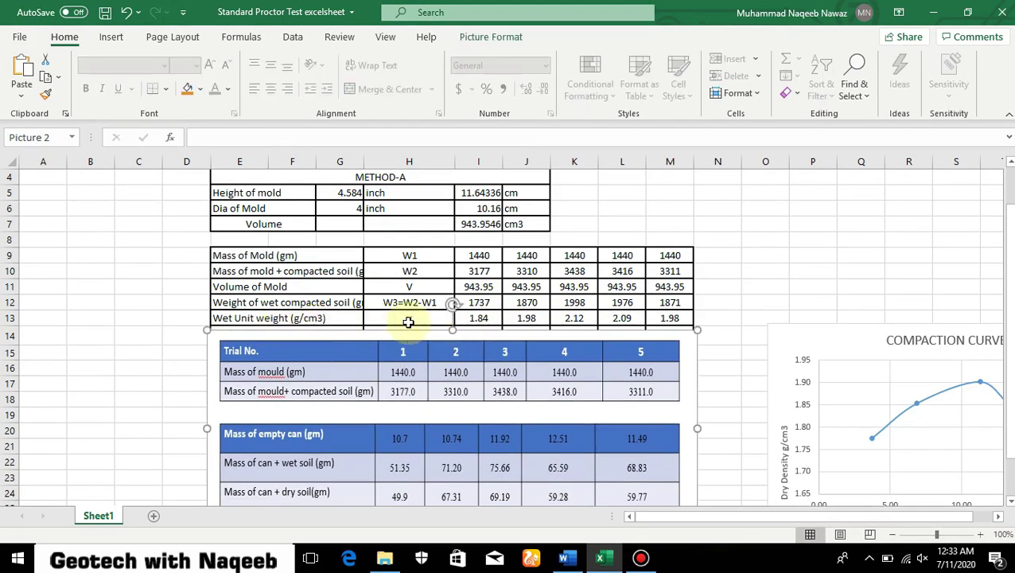
left_click(726, 306)
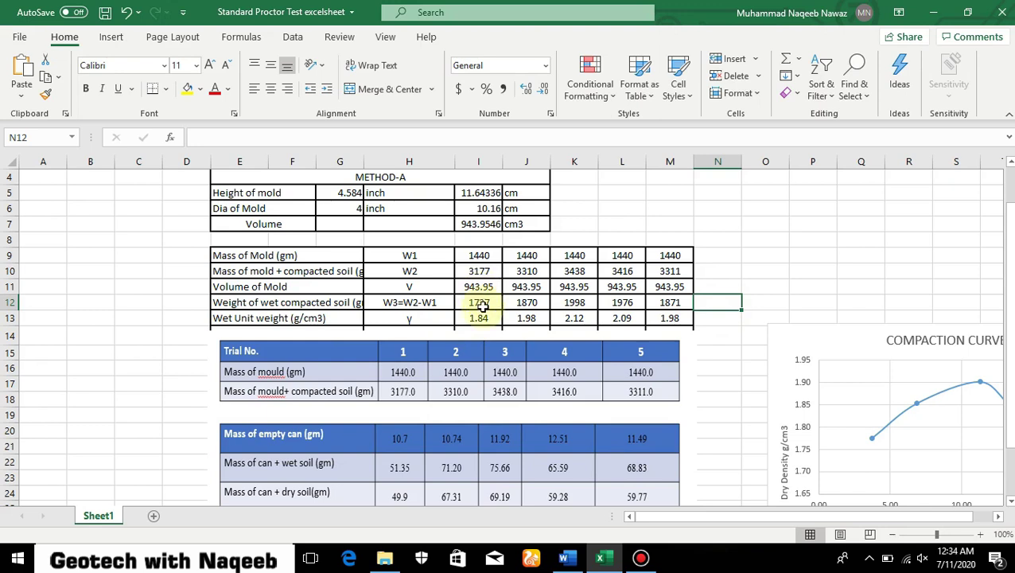
Step: Inspect the Wet Unit weight formulas in I13 and J13 and the water, soil solids and Moisture Content formulas in I21:I23
left_click(481, 319)
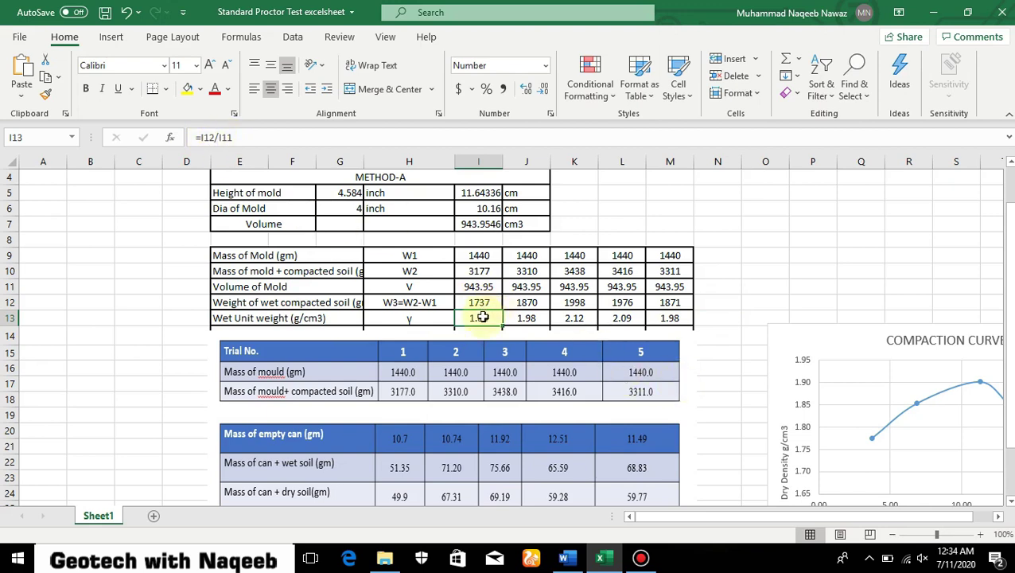
left_click(539, 316)
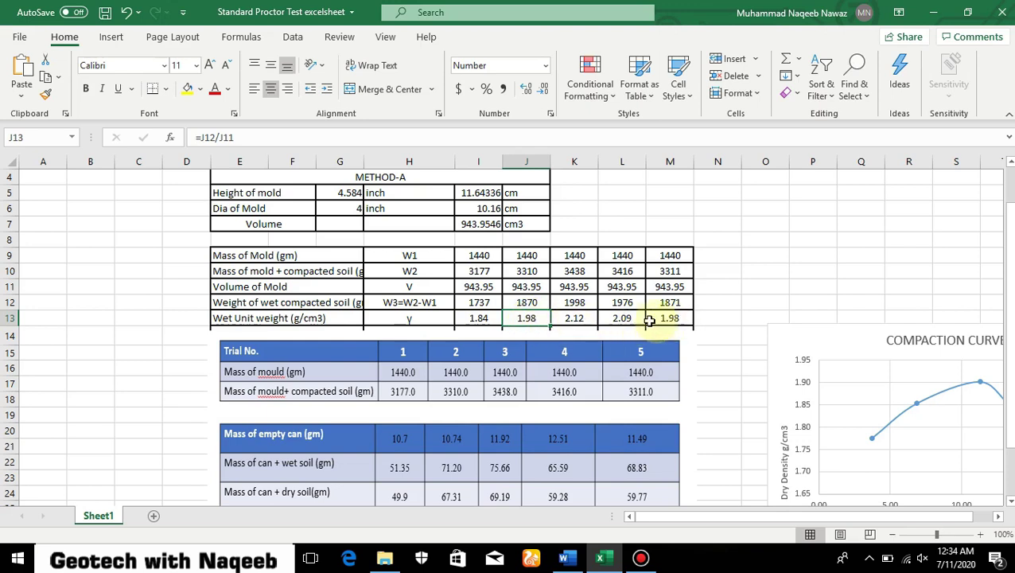
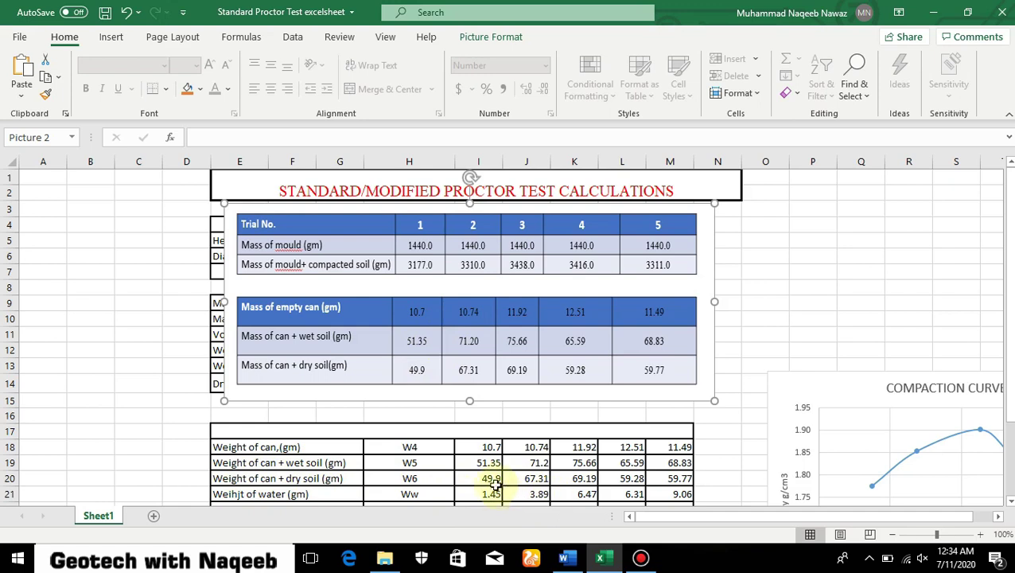
scroll(458, 475, "down", 1)
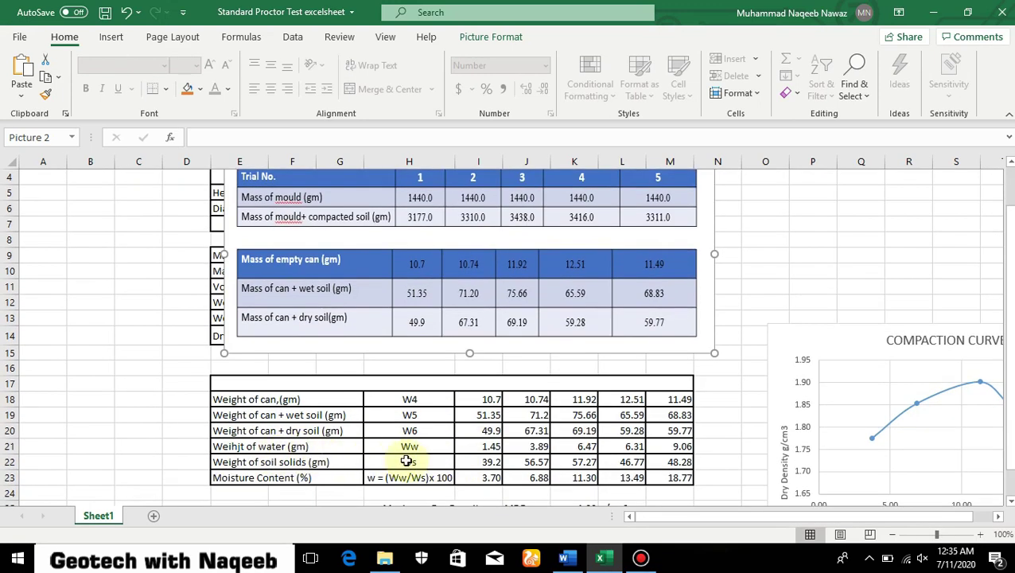
left_click(484, 448)
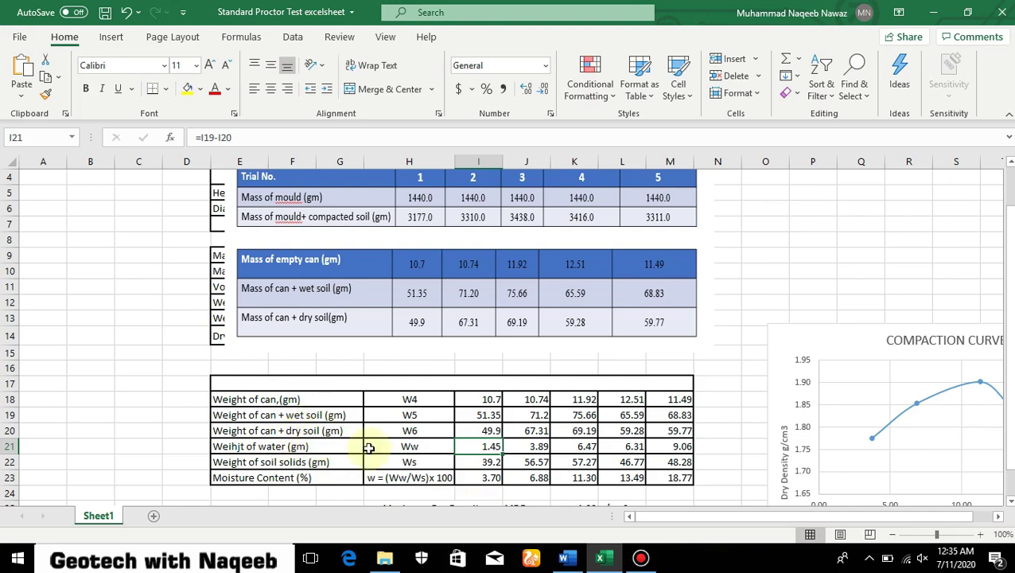
left_click(486, 462)
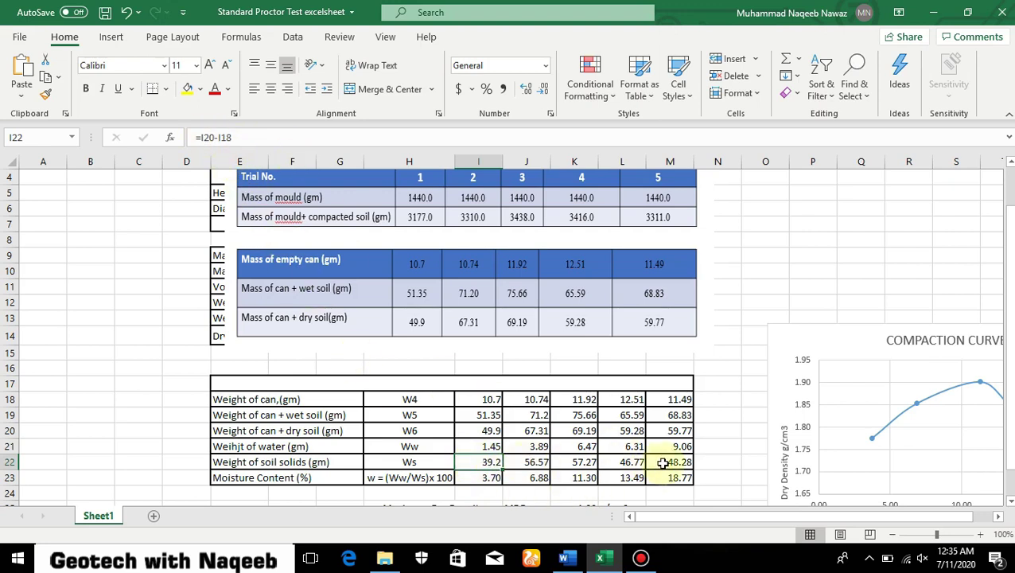
left_click(490, 479)
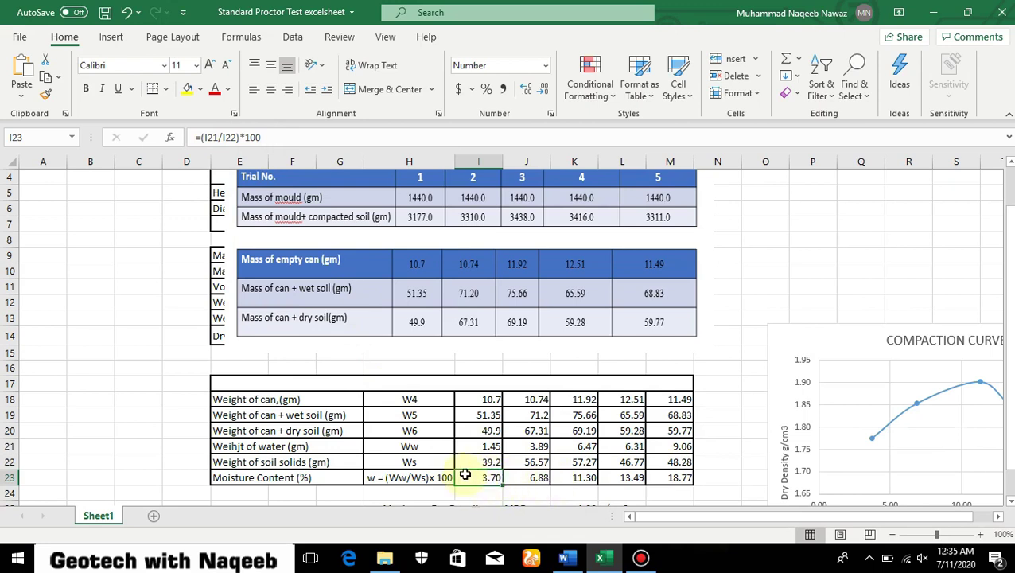
Step: Inspect the Dry Unit weight formula in I14 and move the trial data picture off both calculation tables to about row 36
left_click_drag(478, 202, 470, 395)
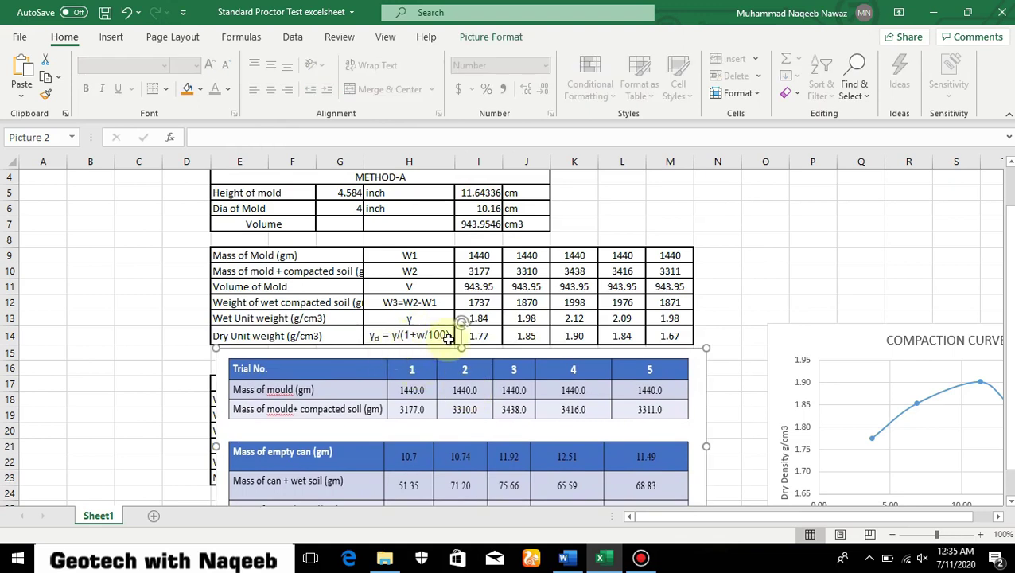
left_click(487, 336)
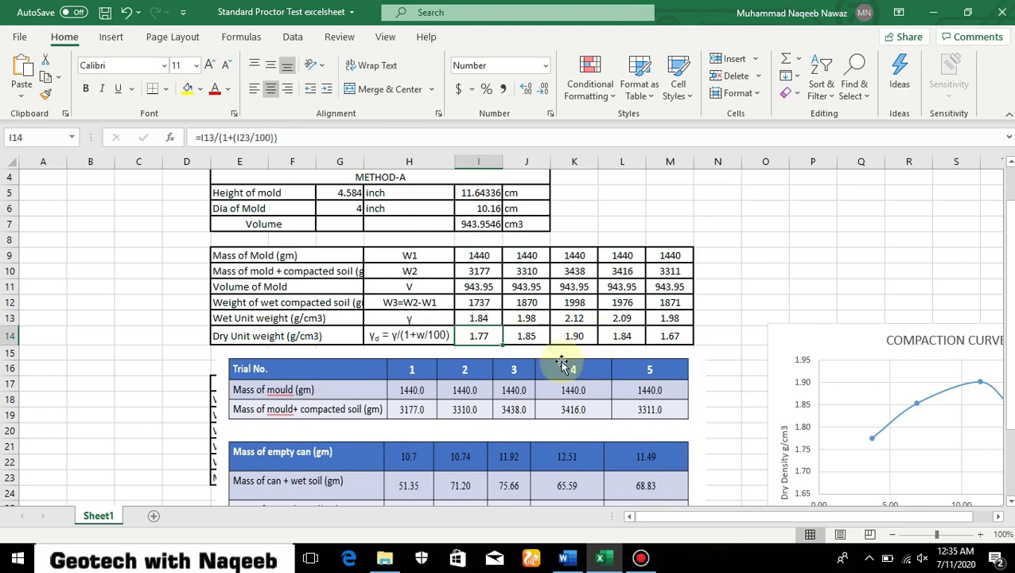
left_click_drag(562, 363, 318, 469)
scroll(382, 362, "down", 1)
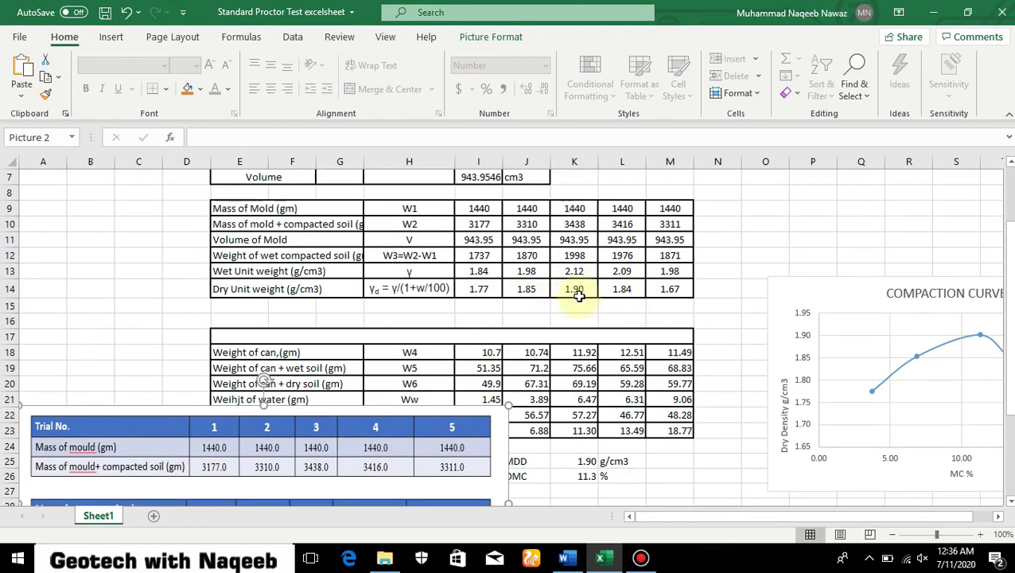
left_click_drag(405, 435, 376, 482)
Step: Inspect the Maximum Dry Density formula in K25 and the Optimum Moisture Content entry in K26
left_click(587, 333)
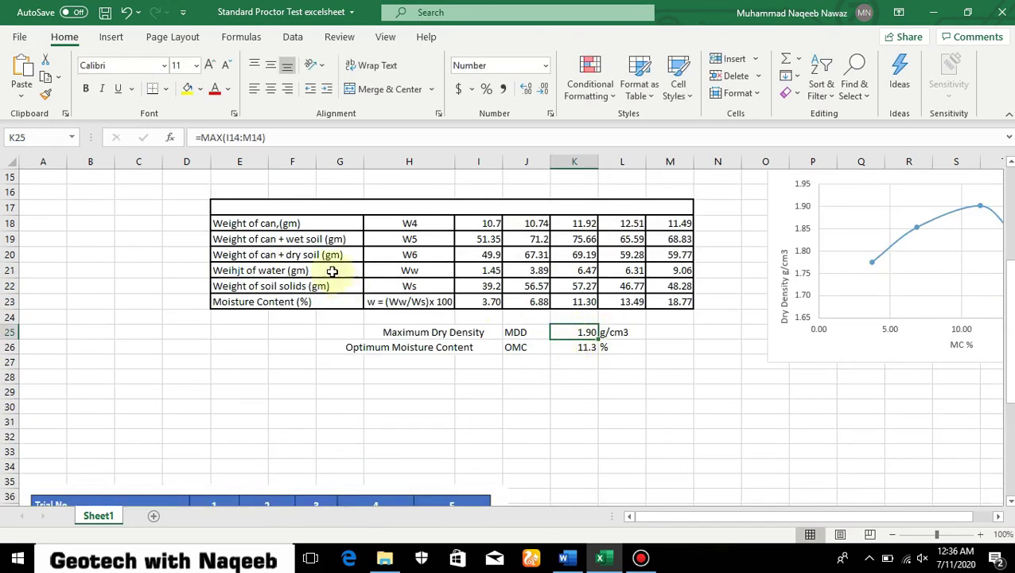
scroll(489, 299, "up", 3)
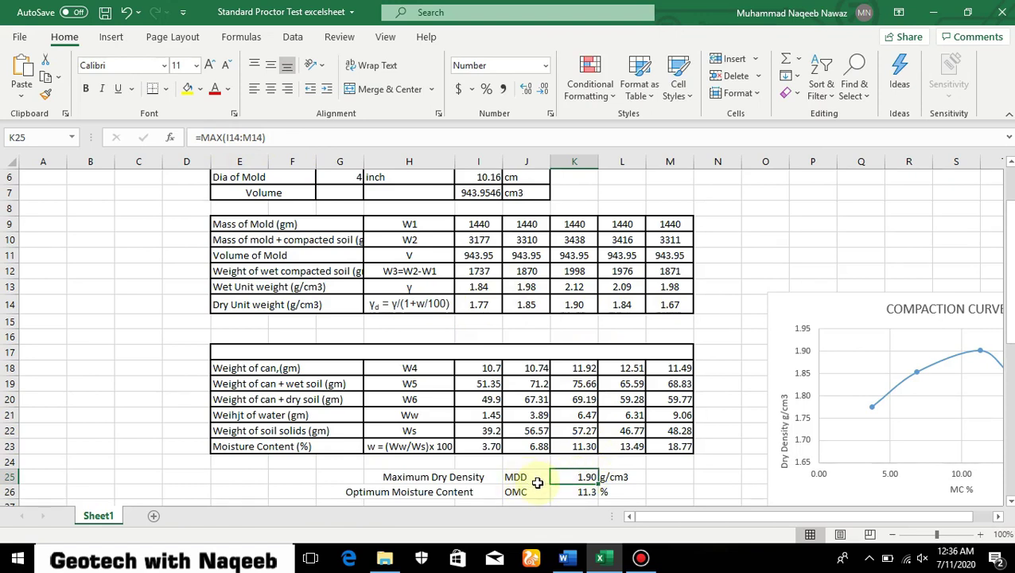
left_click(568, 495)
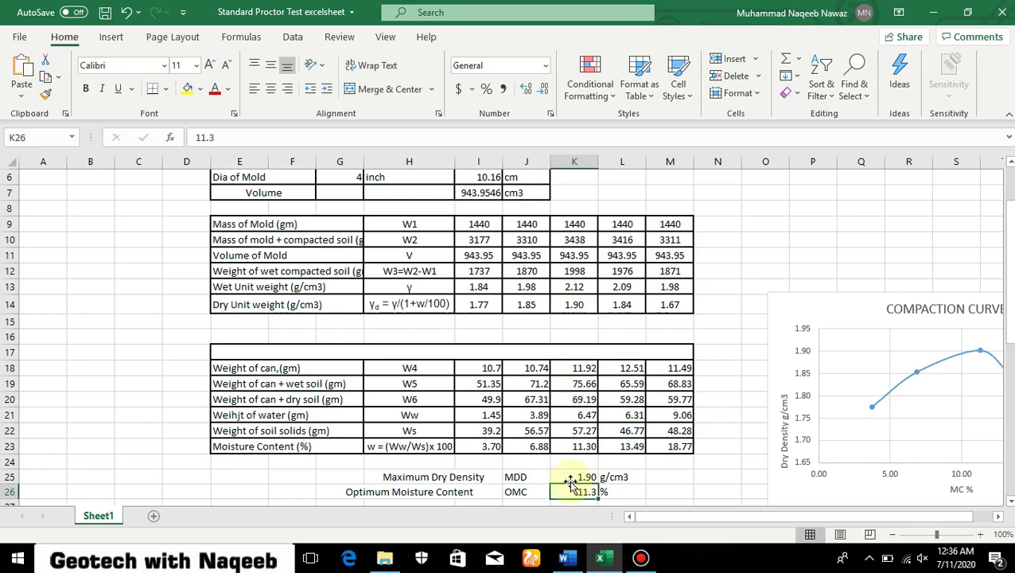
Step: Examine the existing compaction curve chart beside the tables and select it
scroll(573, 487, "down", 1)
scroll(572, 487, "down", 2)
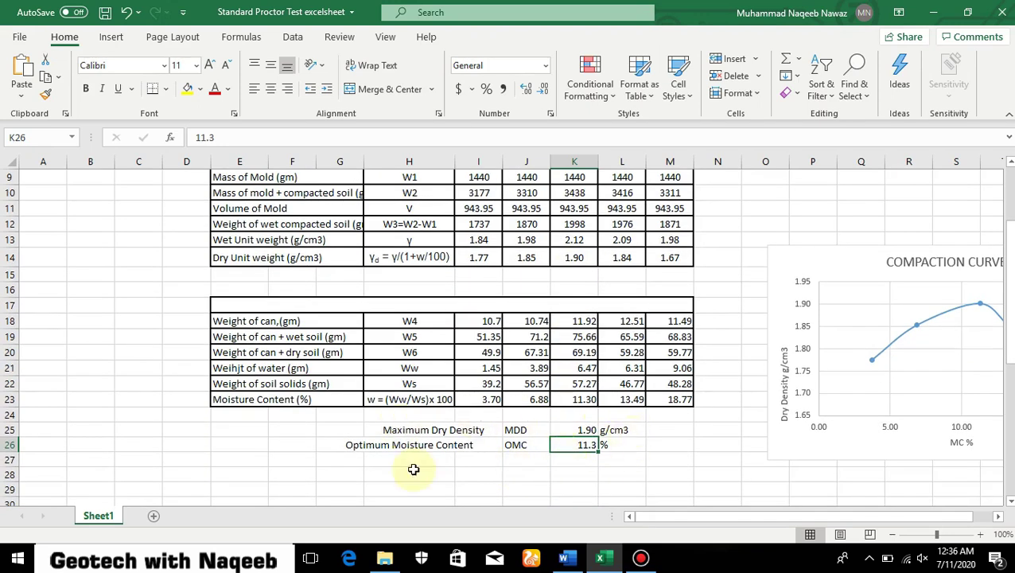
left_click_drag(657, 515, 690, 519)
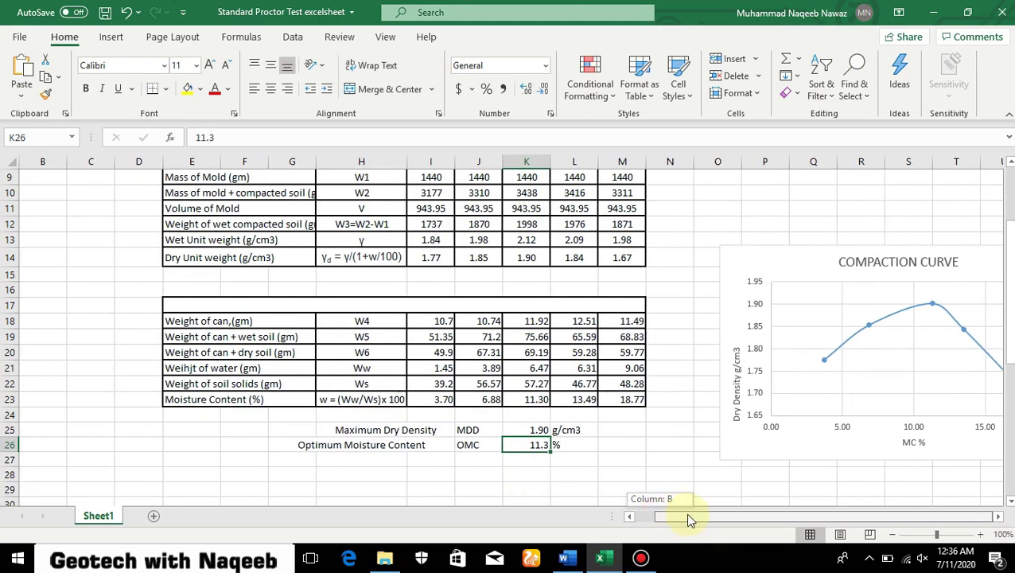
left_click(827, 390)
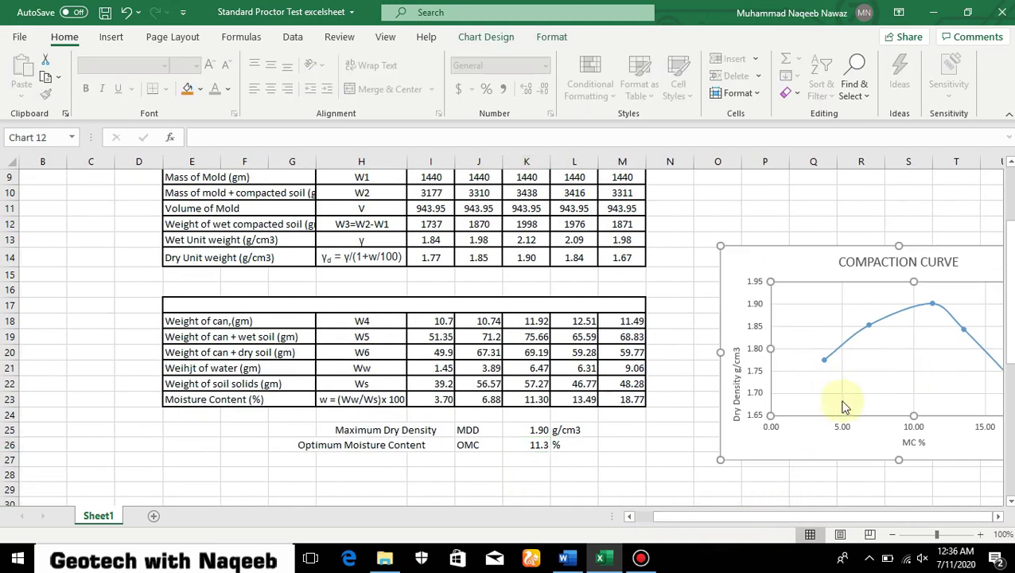
Step: Try to insert a Scatter with Smooth Lines and Markers chart while the existing compaction chart is selected
left_click(110, 44)
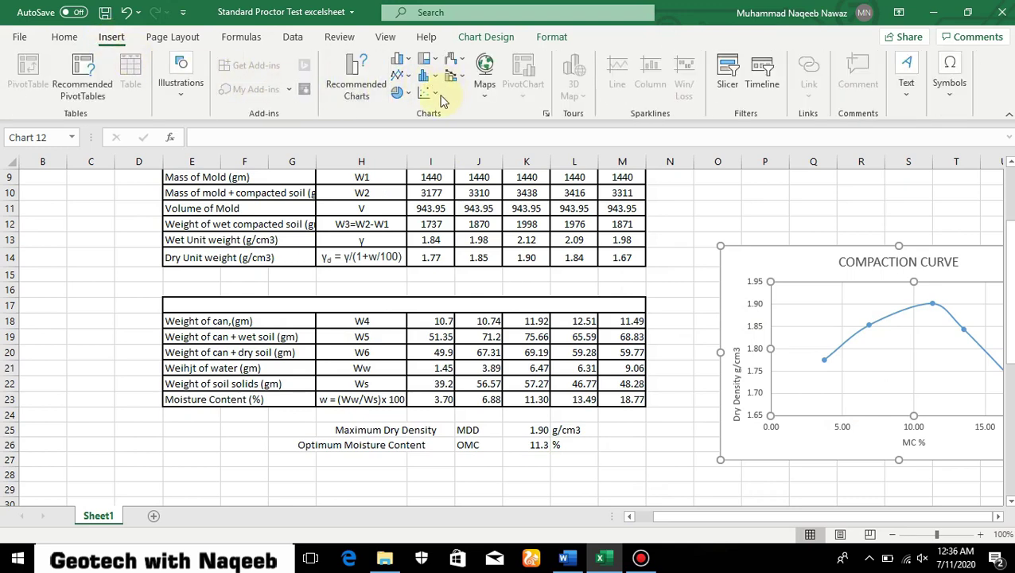
left_click(436, 96)
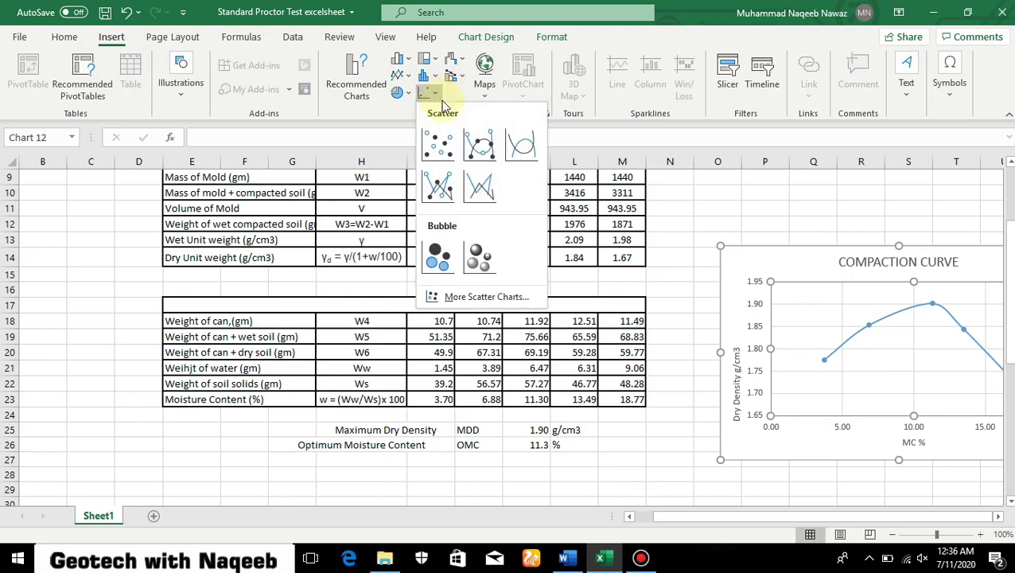
left_click(480, 147)
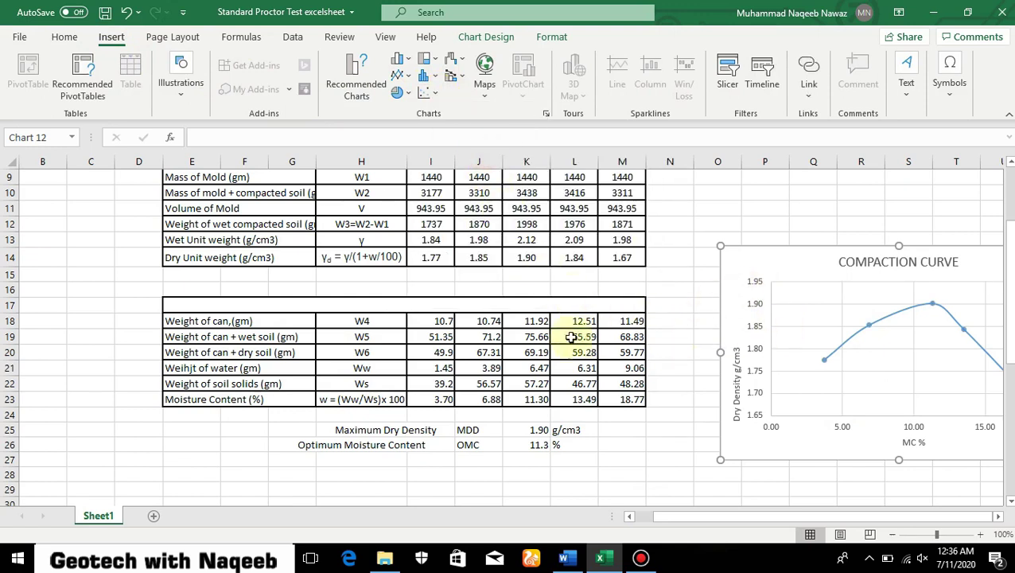
scroll(620, 352, "down", 3)
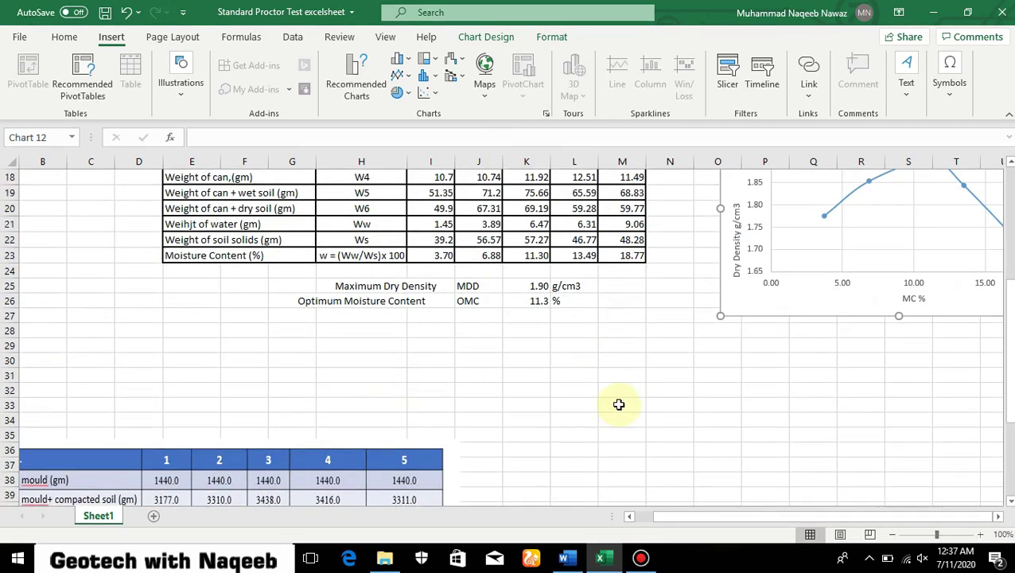
left_click(623, 403)
scroll(828, 386, "up", 5)
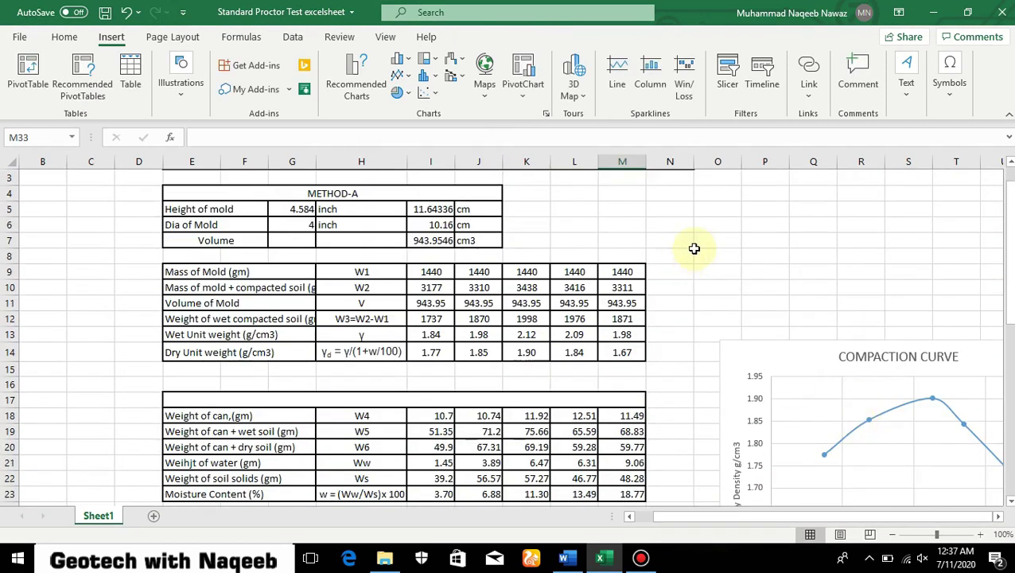
Step: Insert a blank Scatter with Smooth Lines and Markers chart from empty cell L31 and place it below the Moisture Content table
scroll(608, 461, "down", 4)
left_click(578, 422)
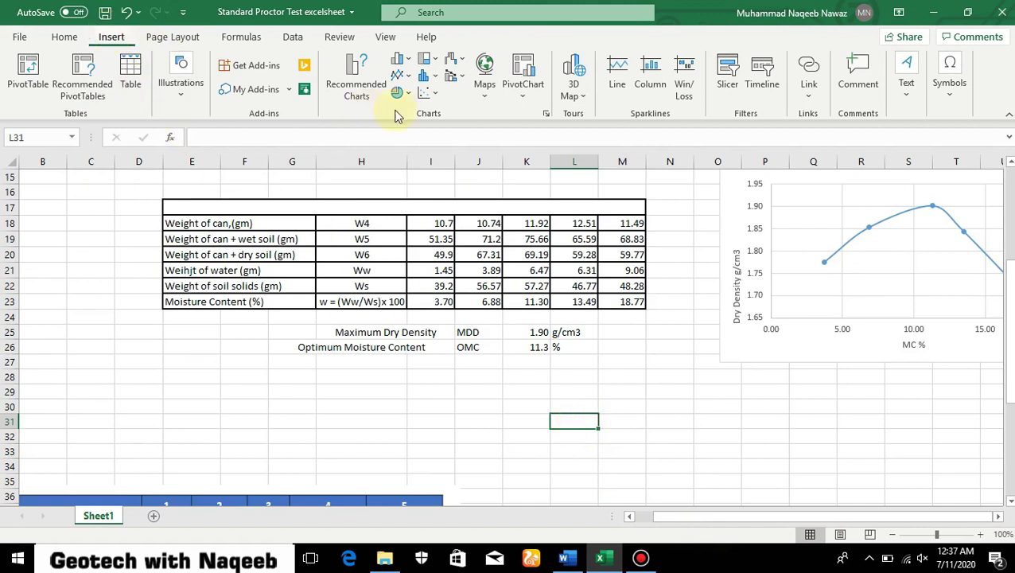
left_click(439, 95)
left_click(483, 141)
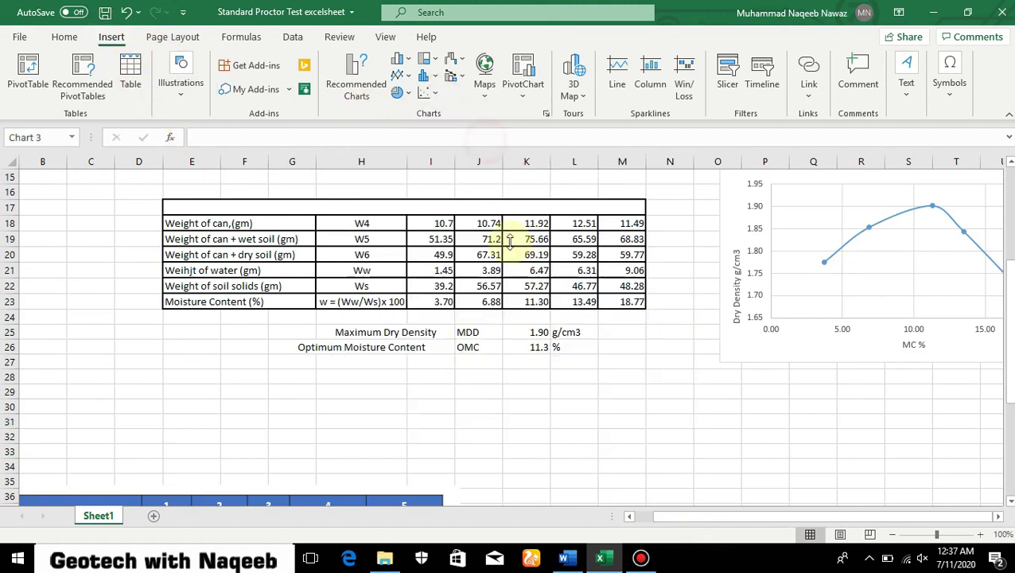
left_click_drag(584, 247, 659, 350)
Step: Add a data series to the new chart using the Moisture Content values I23:M23 as its X values
right_click(600, 390)
left_click(634, 331)
left_click(329, 261)
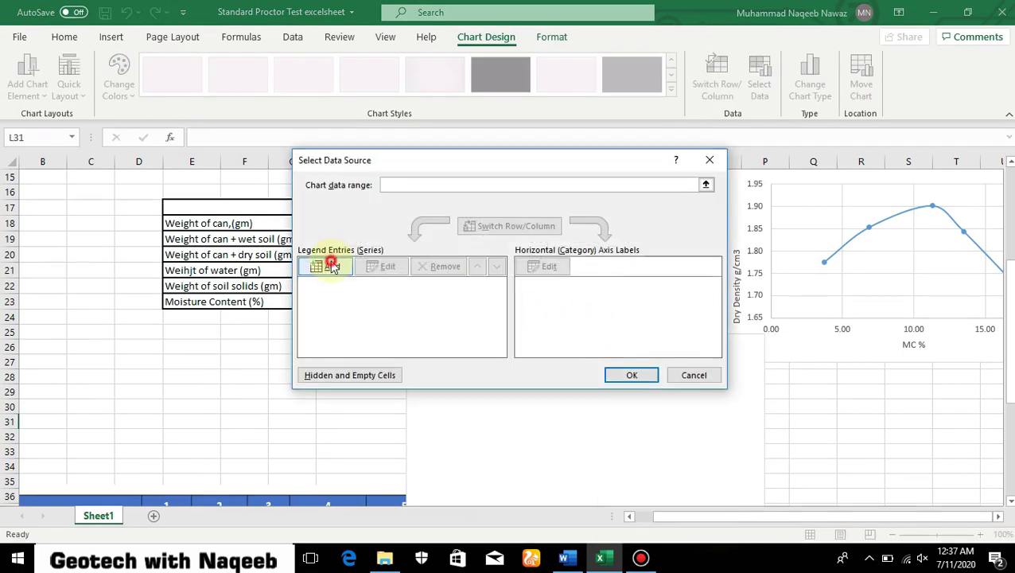
left_click(540, 274)
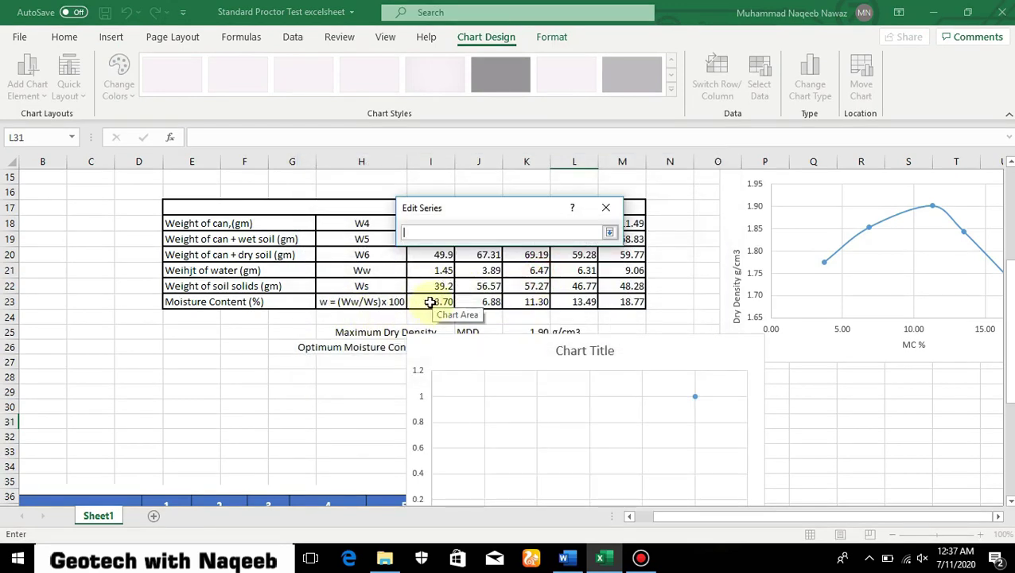
mouse_move(429, 301)
left_mouse_down()
mouse_move(560, 309)
mouse_move(430, 310)
left_mouse_up()
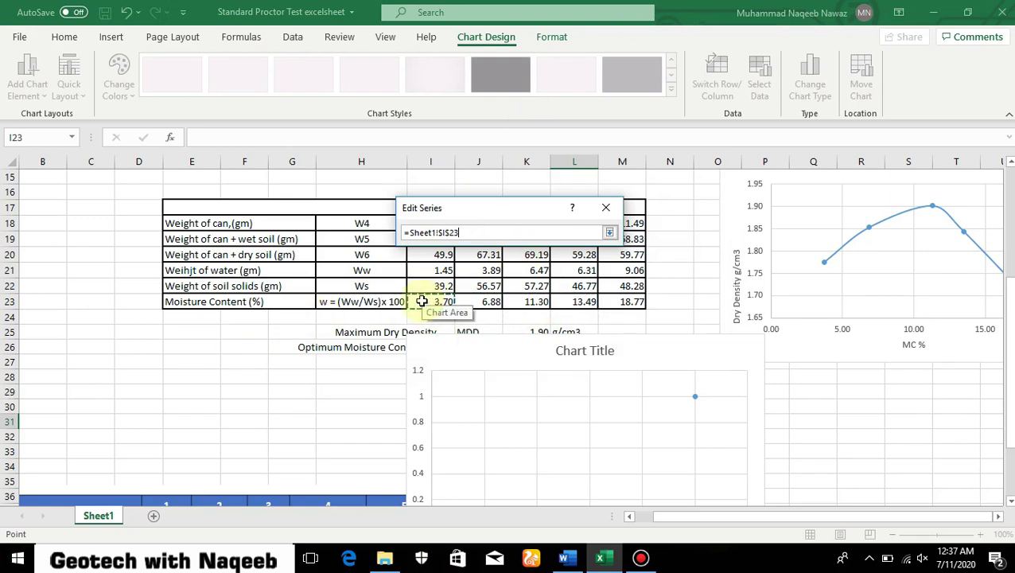
left_click_drag(473, 301, 557, 302)
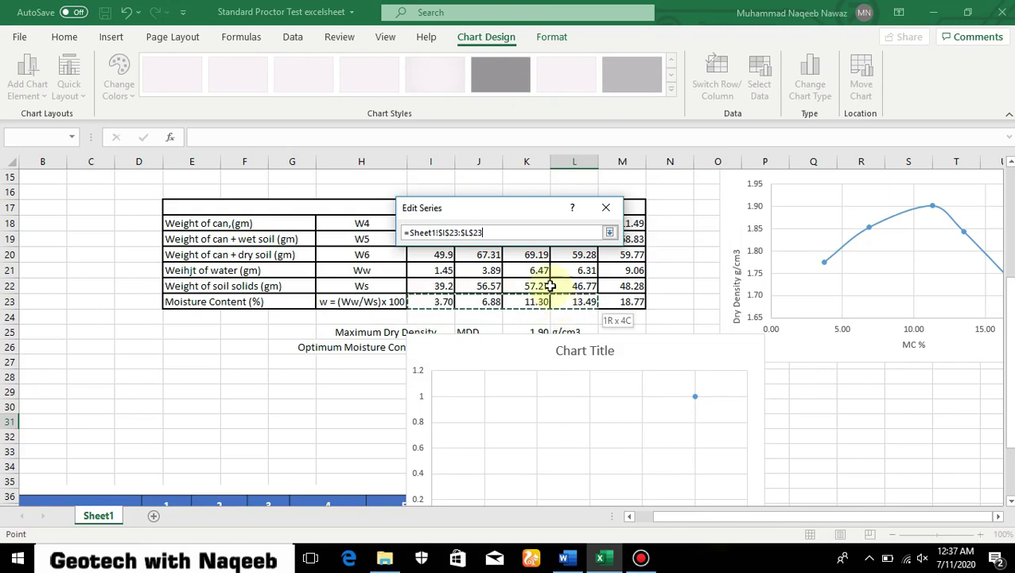
left_click(490, 232)
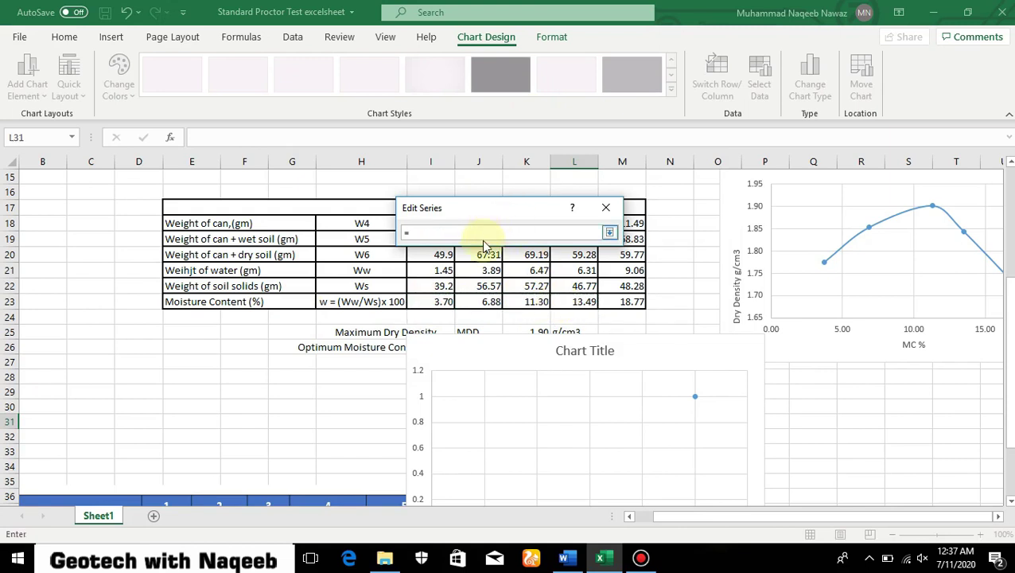
left_click_drag(424, 302, 611, 300)
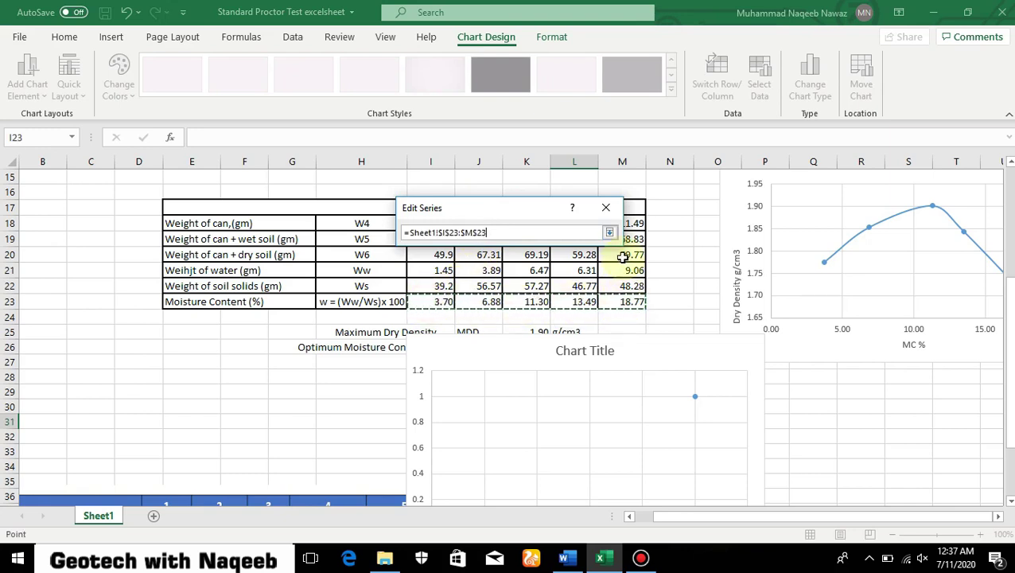
left_click(610, 234)
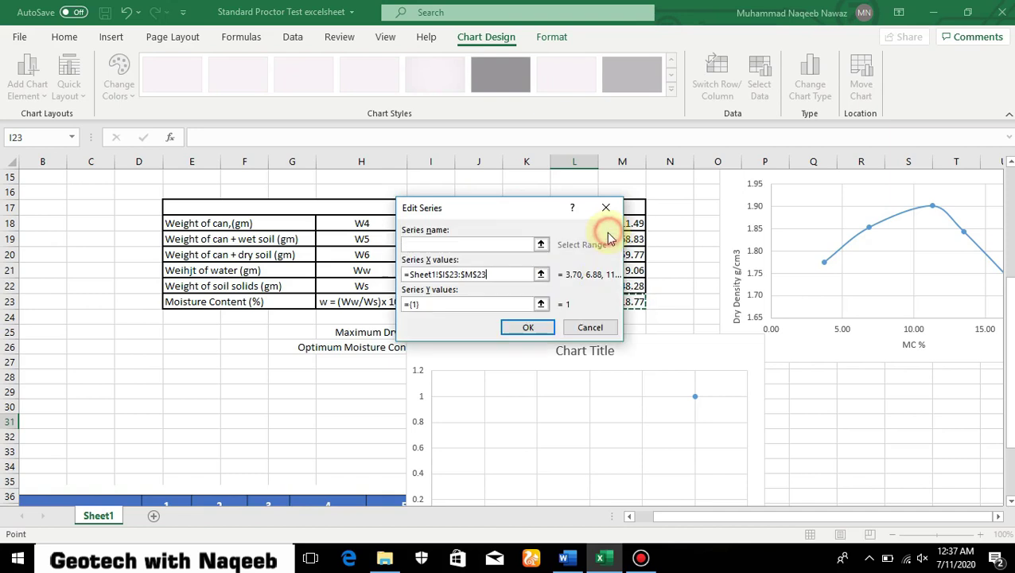
Step: Set the series Y values to the Dry Unit weight cells I14:M14 and apply the chart data
left_click(540, 304)
left_click_drag(510, 210, 201, 297)
scroll(358, 302, "up", 4)
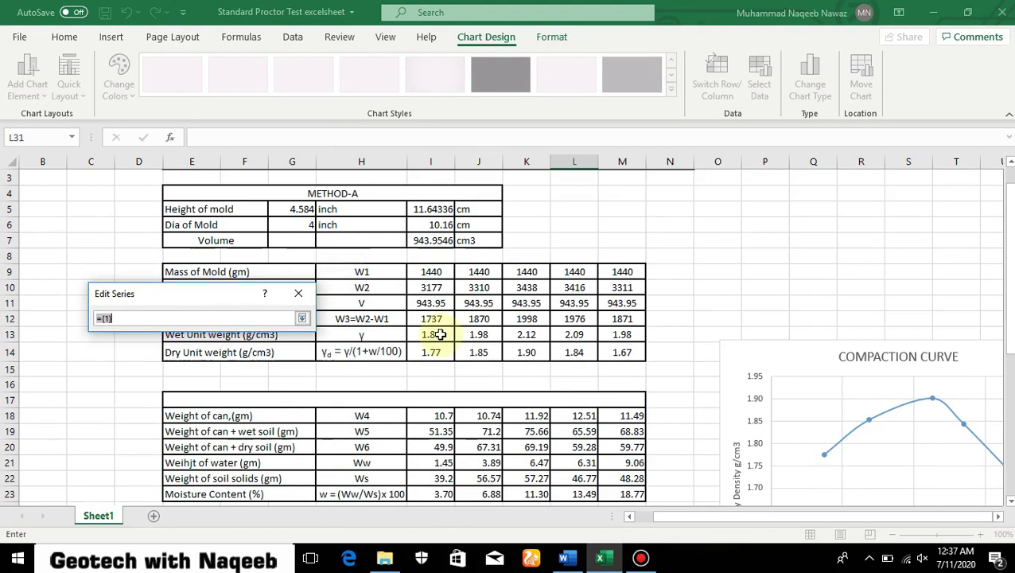
left_click_drag(422, 351, 623, 351)
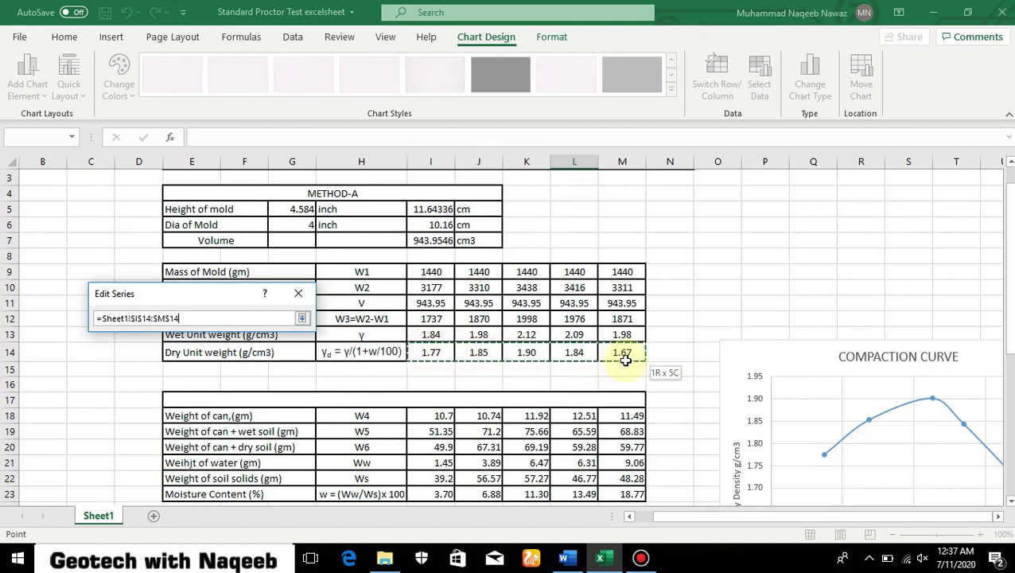
left_click(302, 318)
left_click(240, 414)
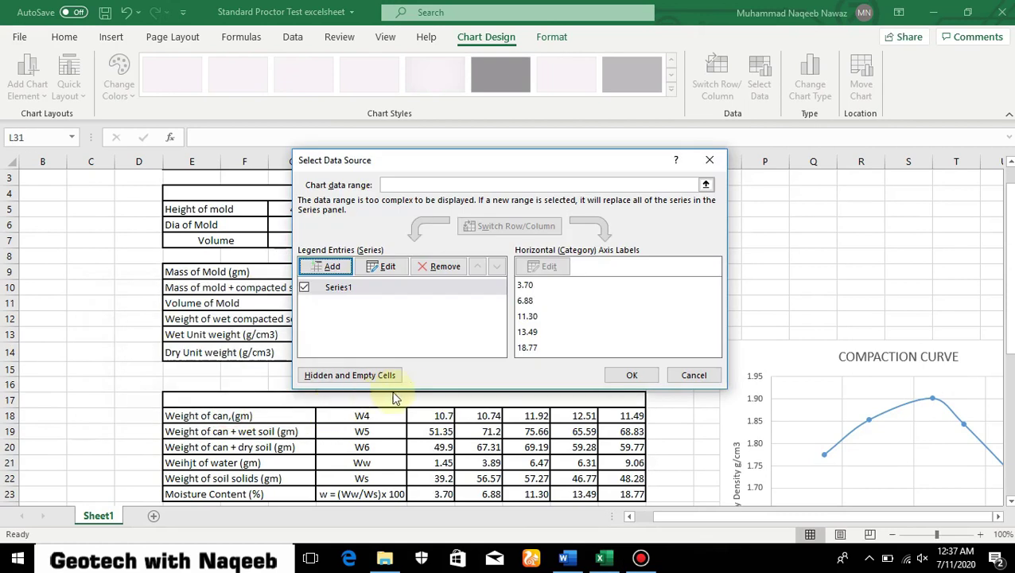
left_click(633, 376)
scroll(494, 415, "down", 4)
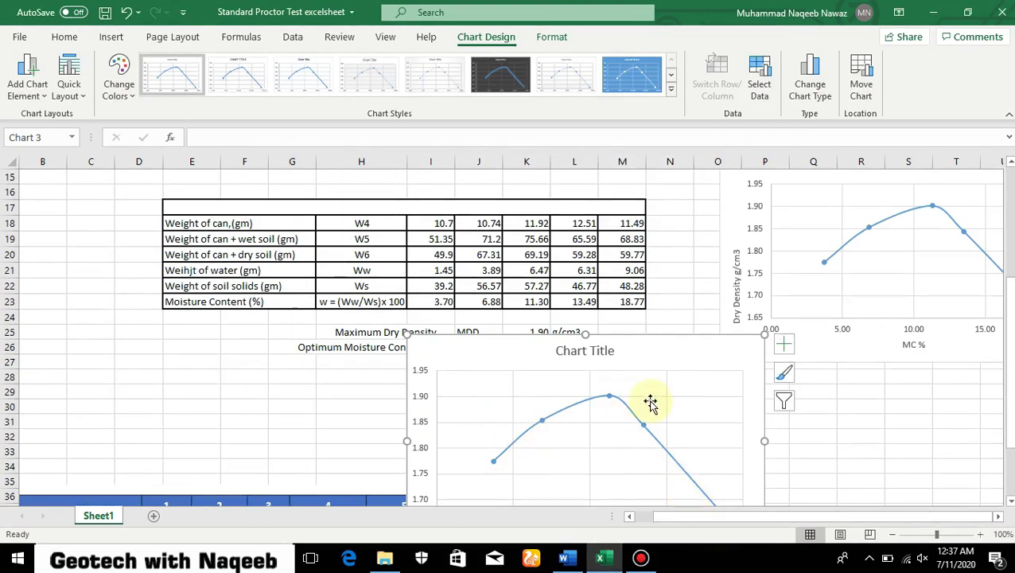
scroll(917, 290, "up", 2)
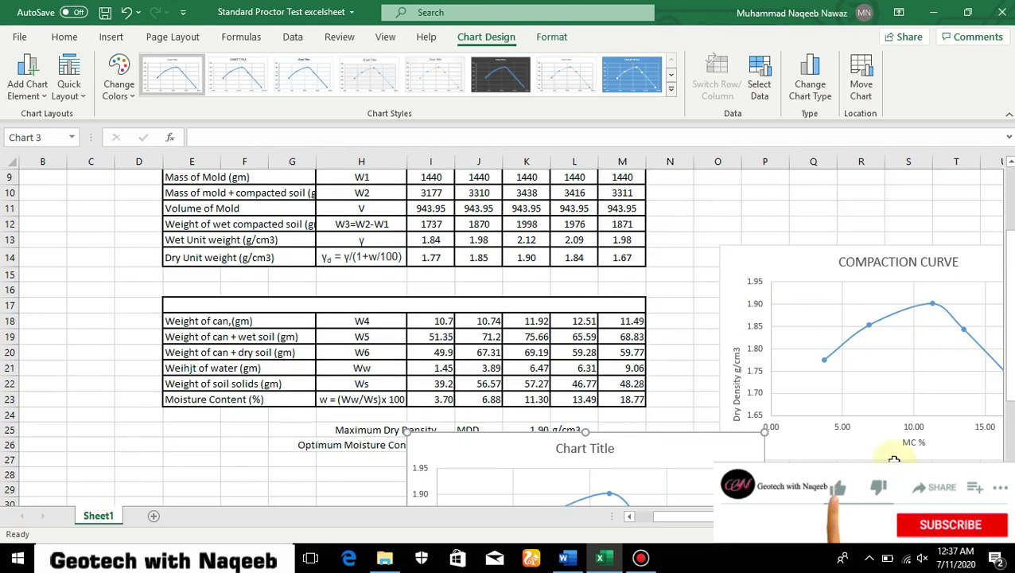